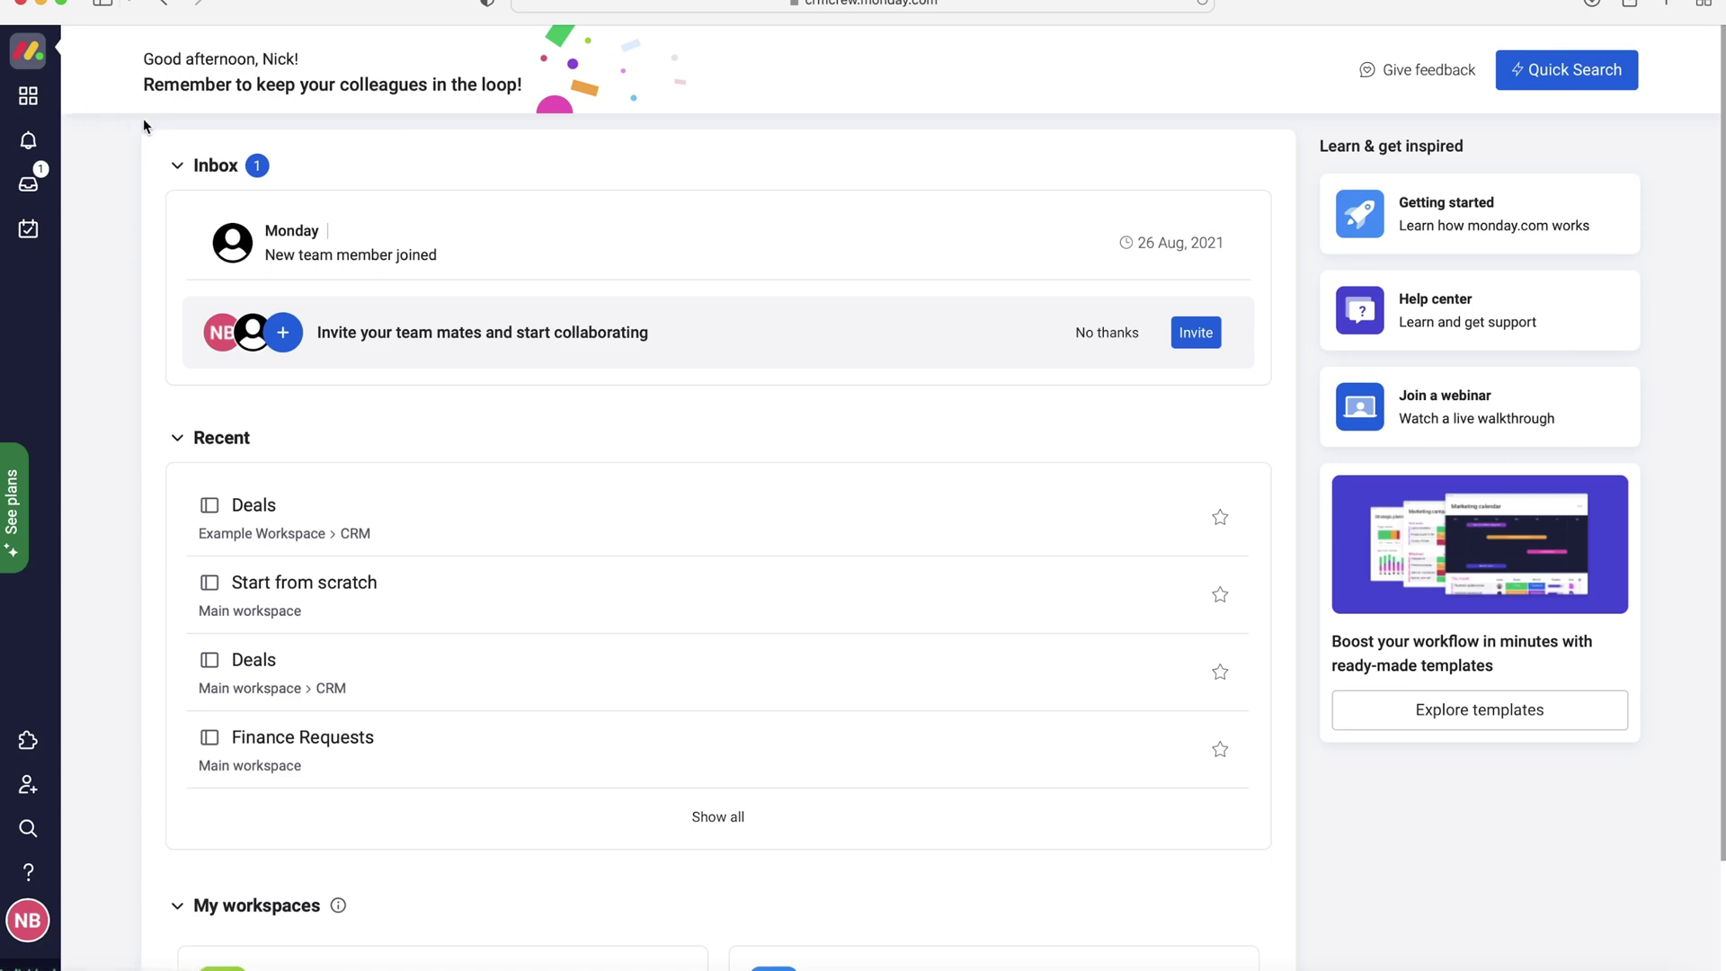
# Step: Open the CRM Deals board and bring up the Deal name 1 item card
pyautogui.click(45, 108)
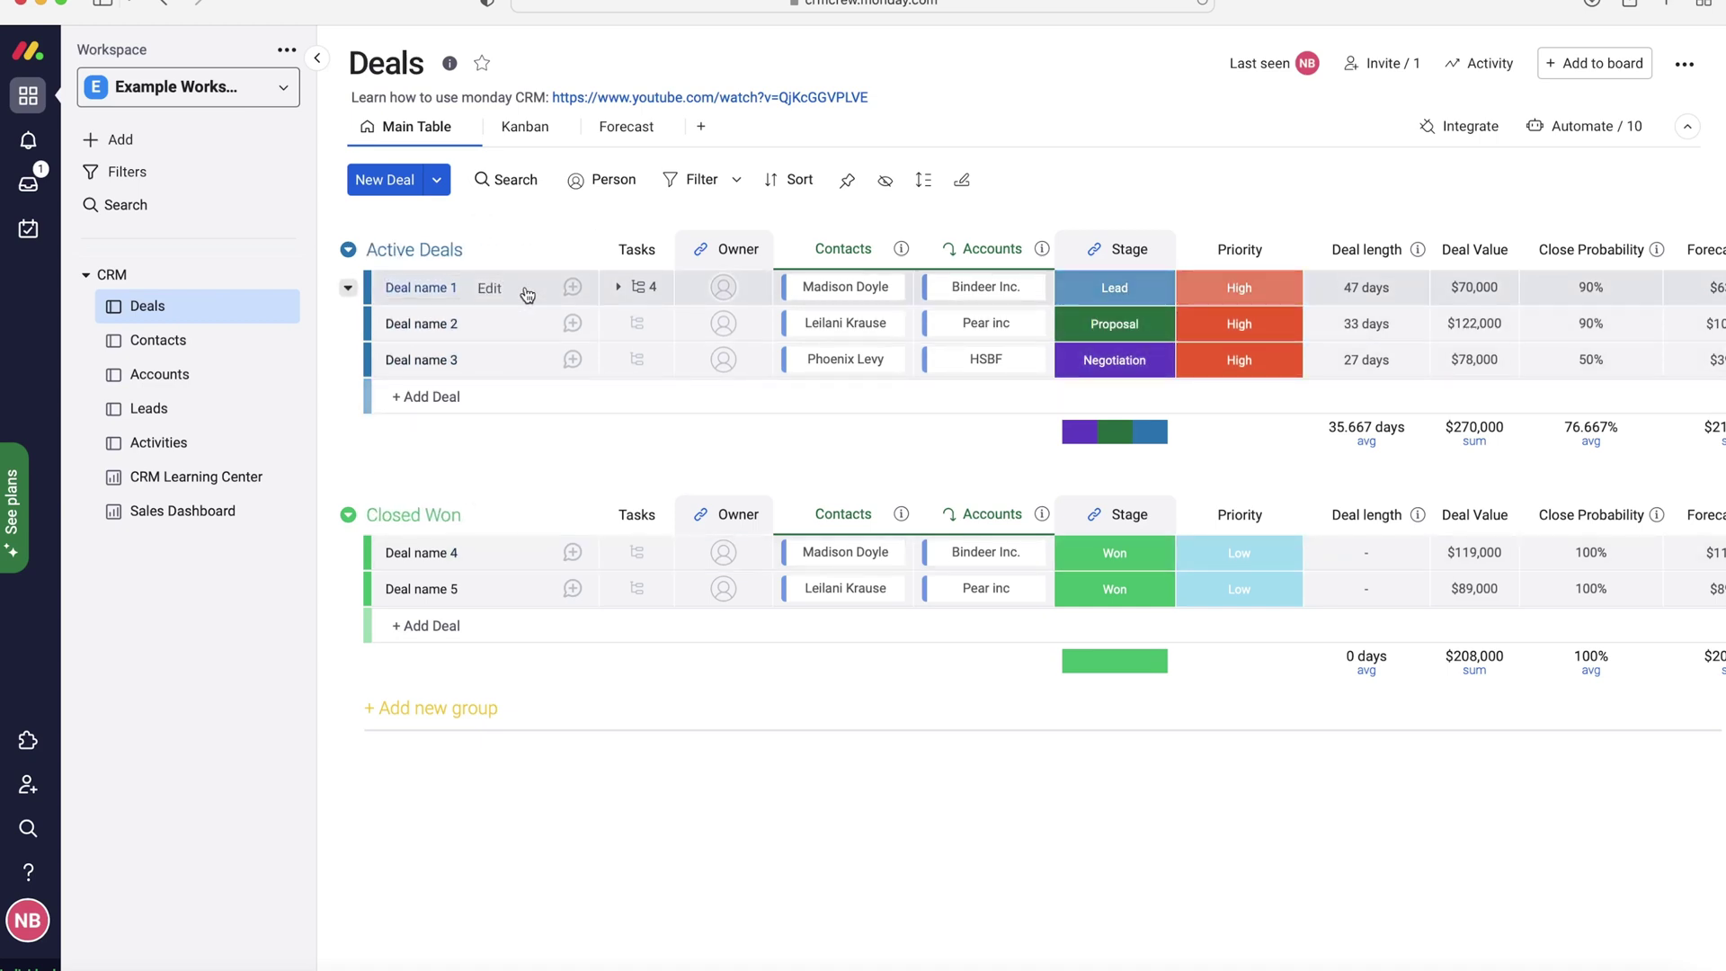
pyautogui.click(527, 293)
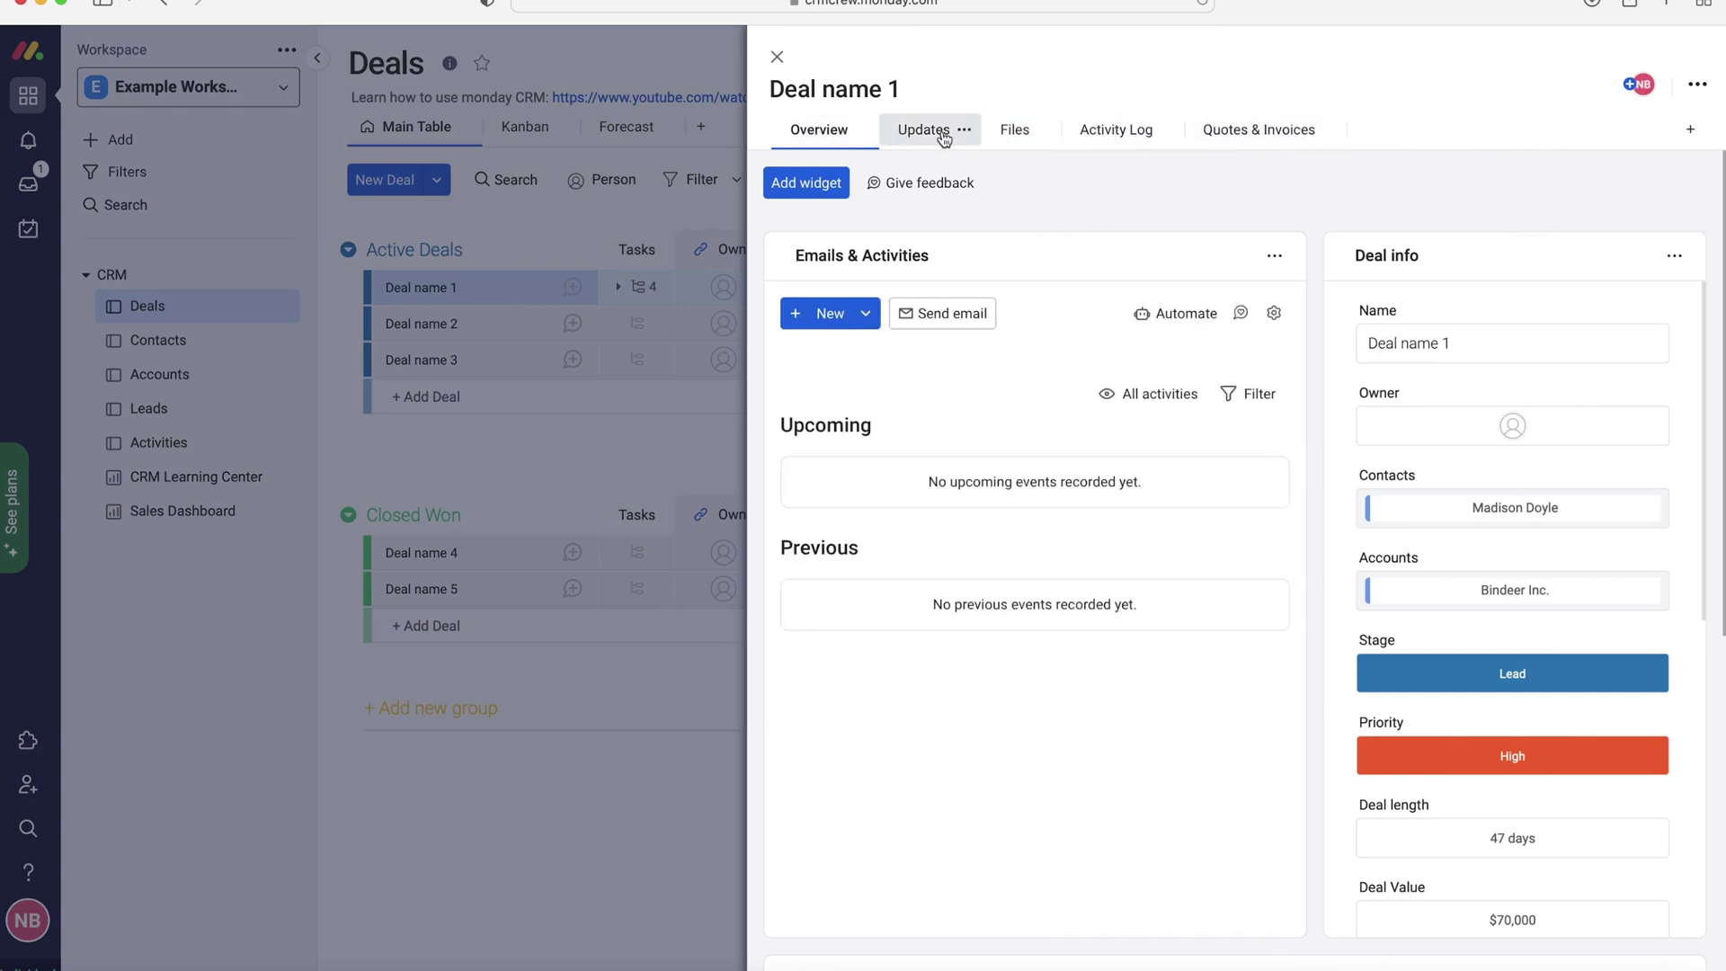
# Step: Switch Deal name 1 to its Quotes & Invoices tab and look over the quote form
pyautogui.click(1271, 135)
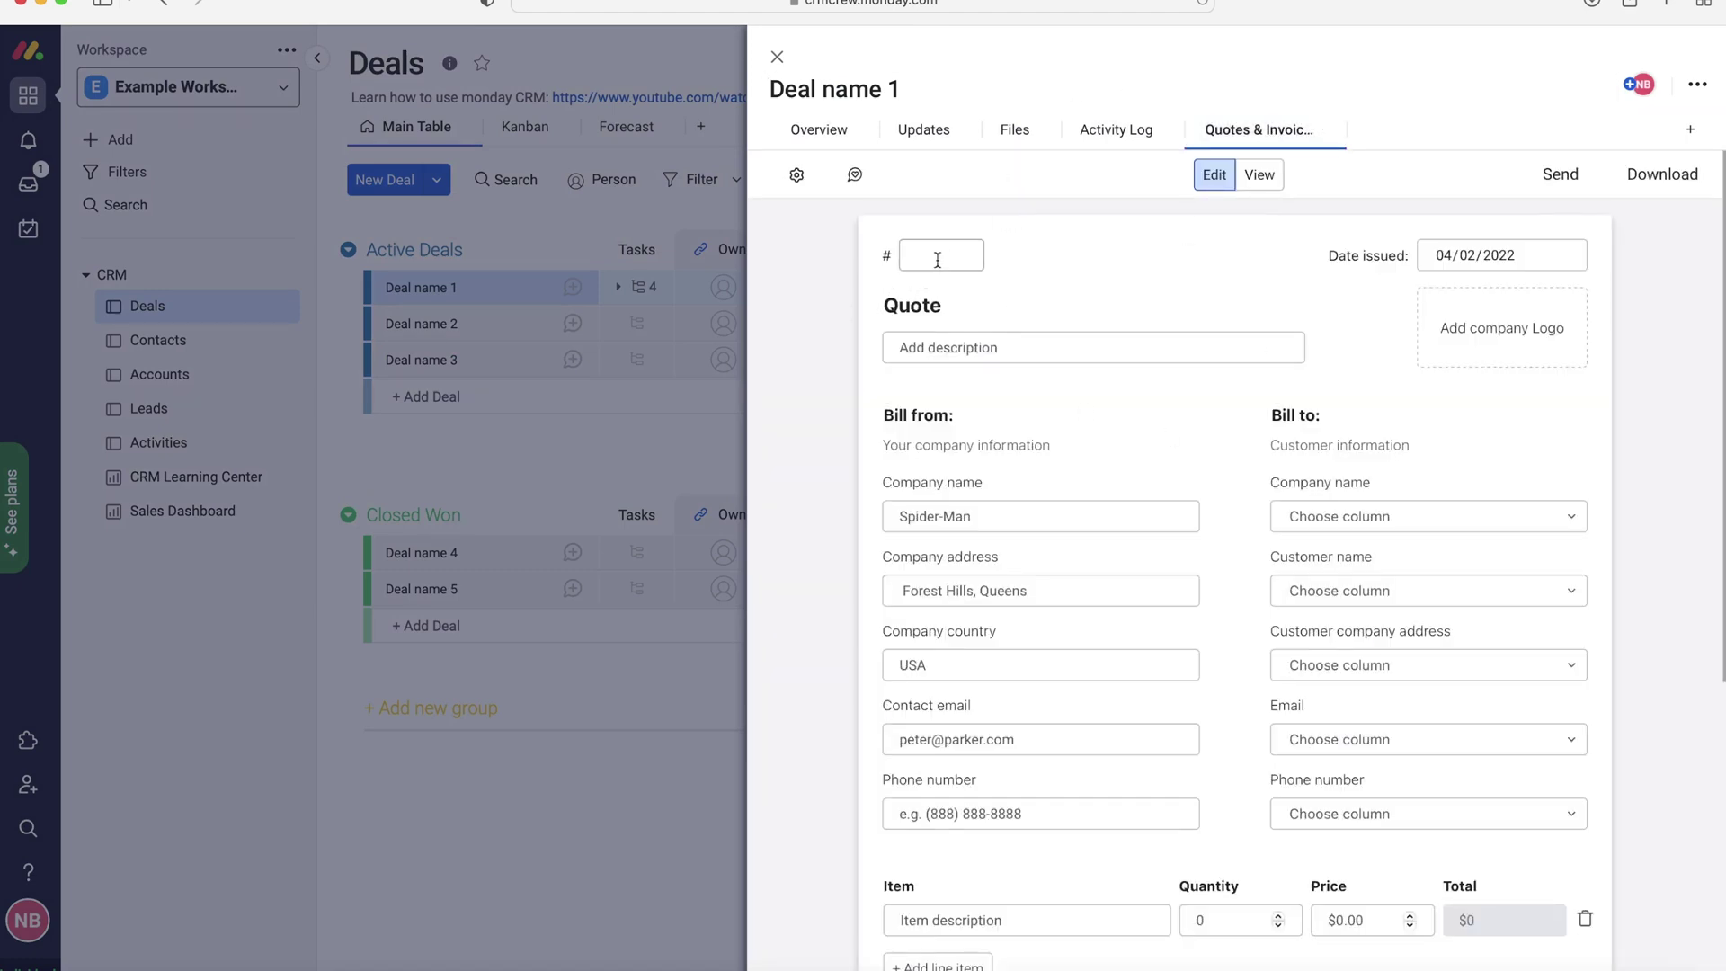
pyautogui.scroll(-3, 1072, 482)
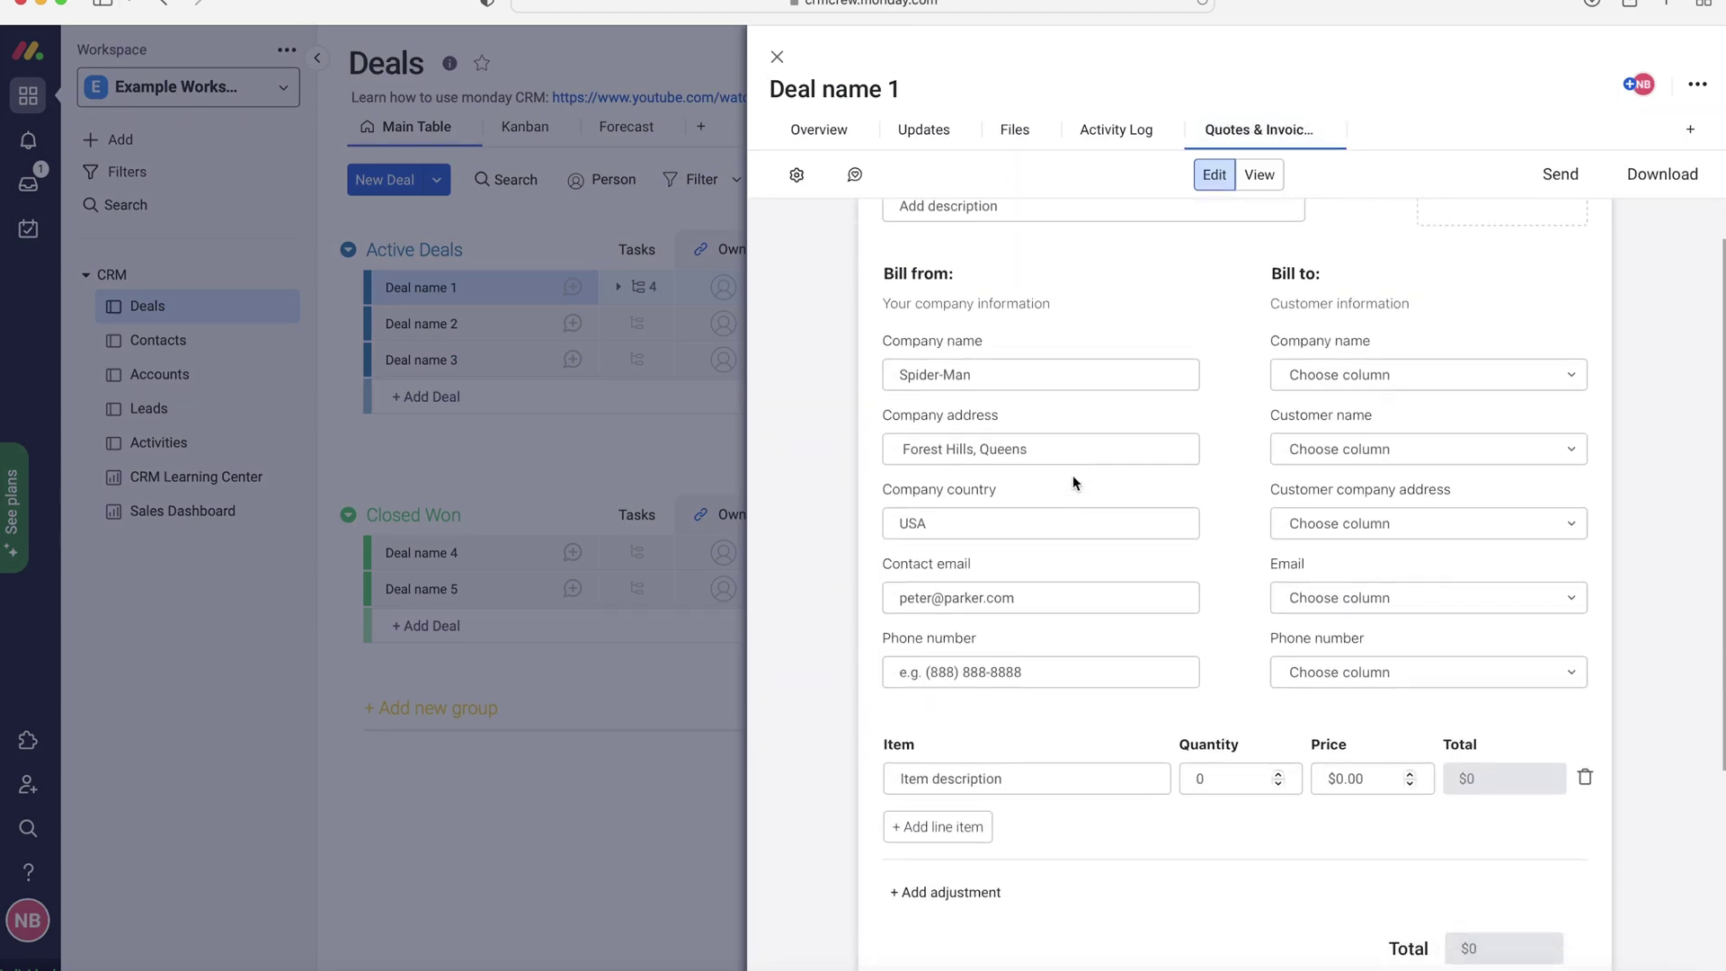
pyautogui.scroll(-5, 1074, 483)
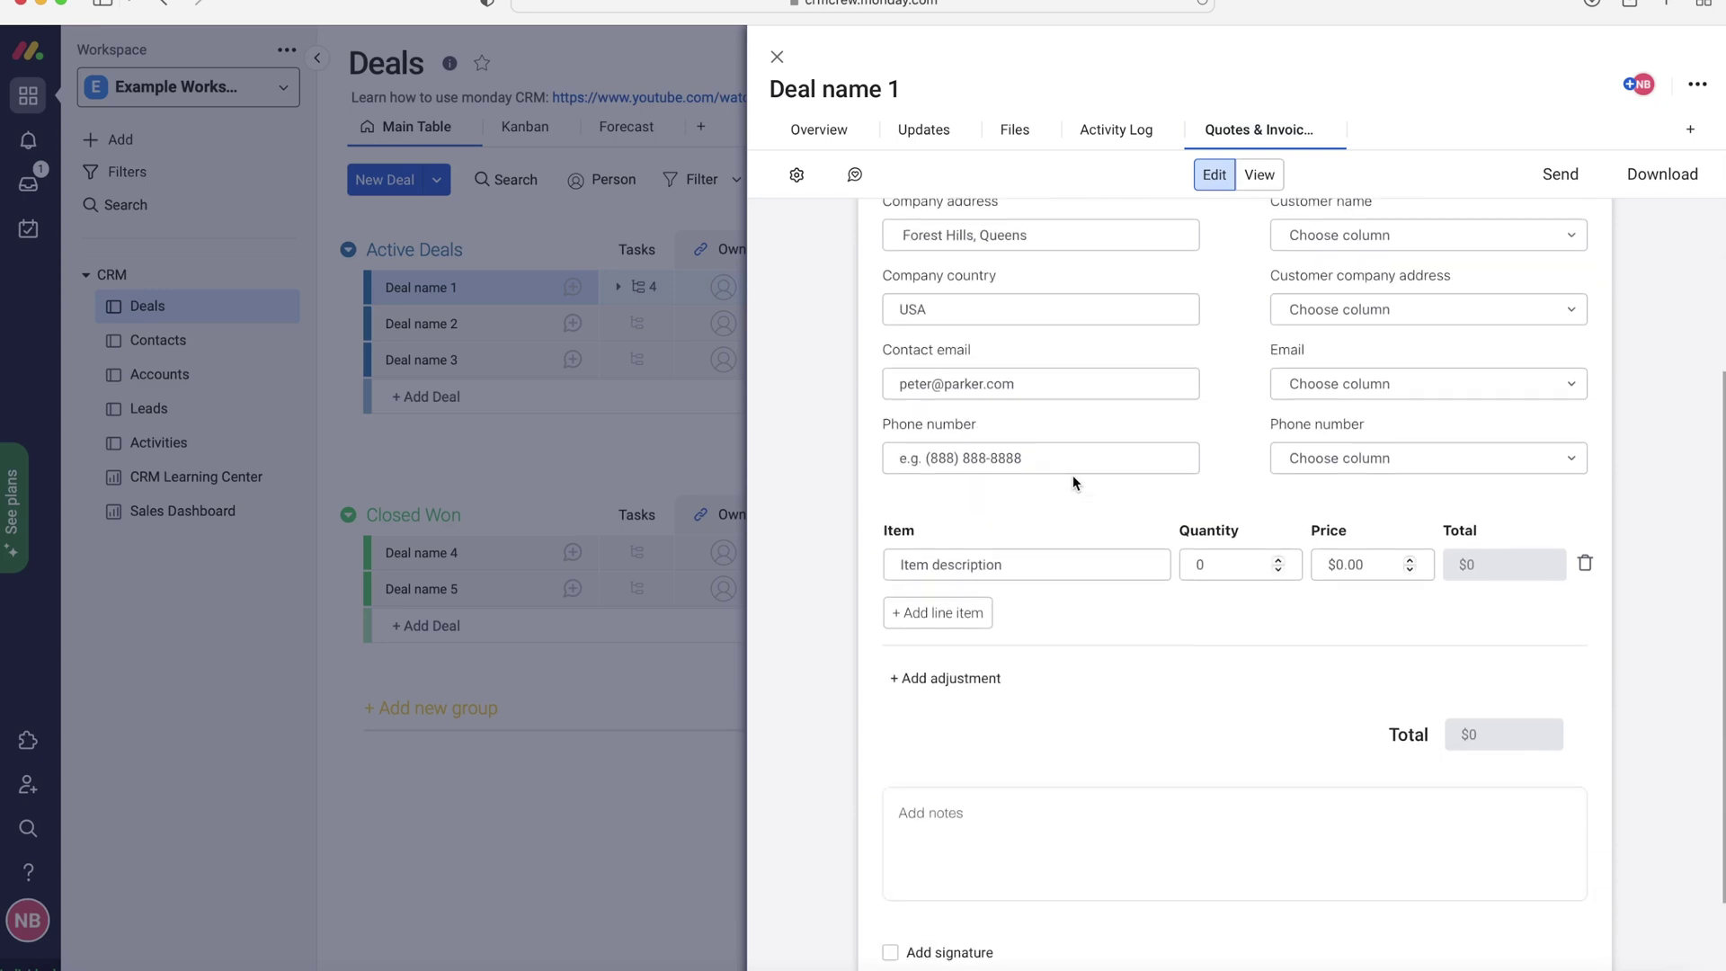
pyautogui.scroll(-2, 1072, 483)
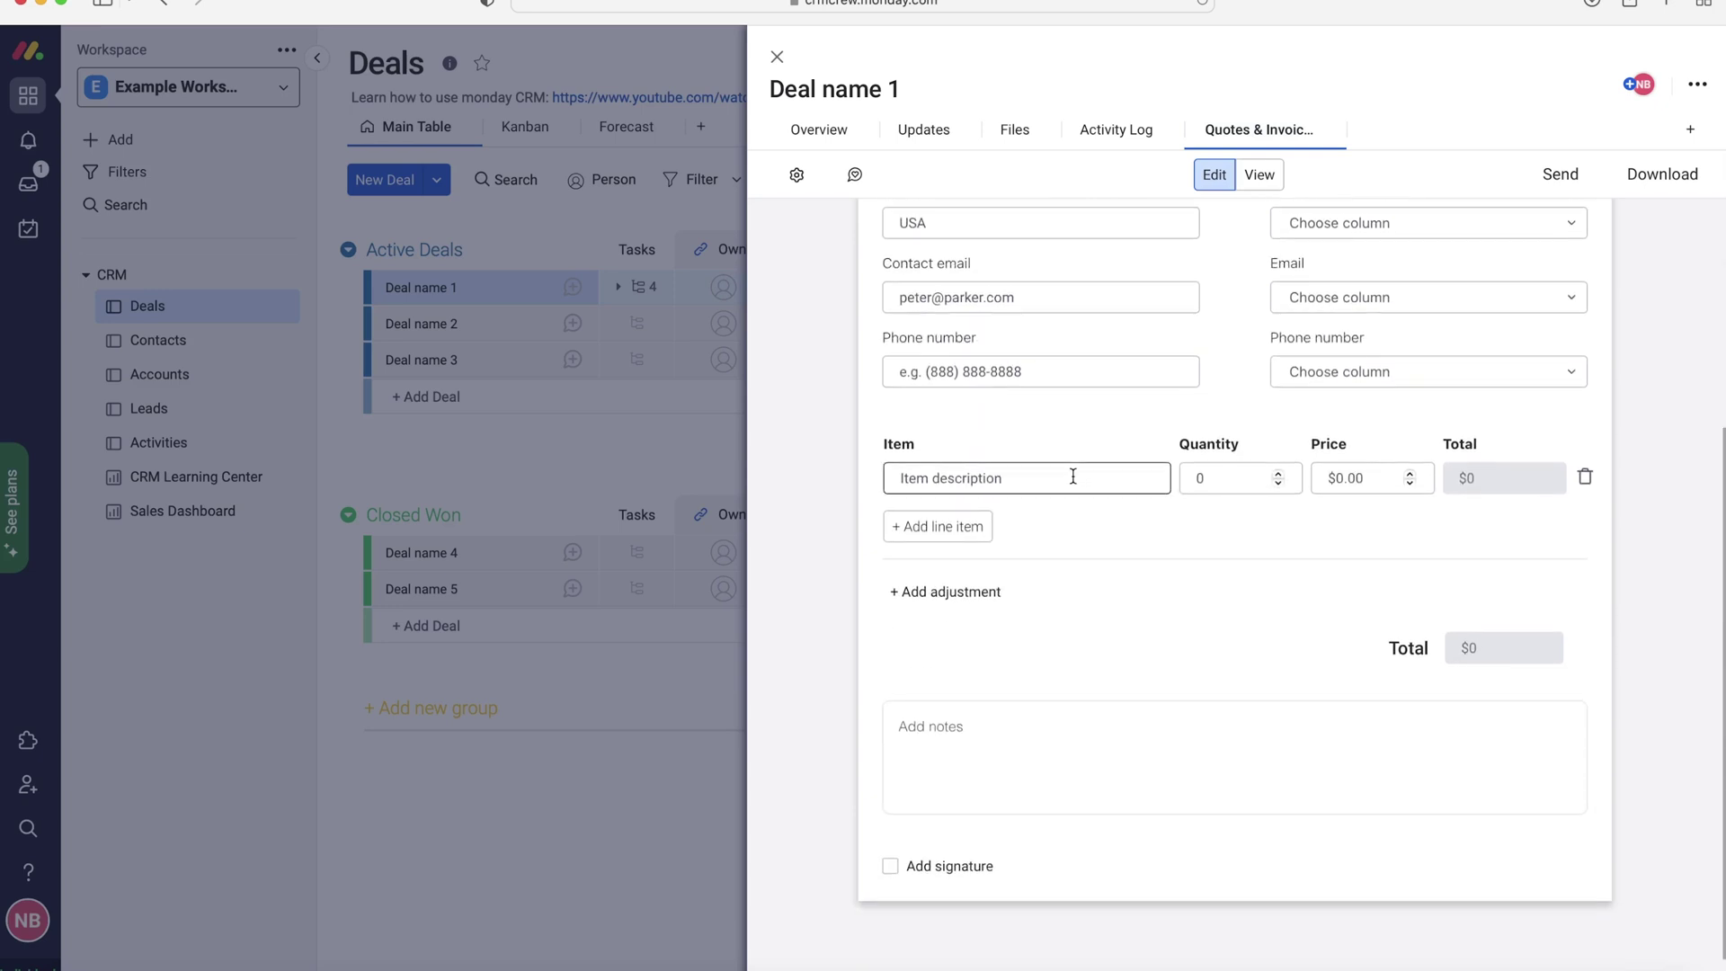
pyautogui.scroll(-1, 1073, 476)
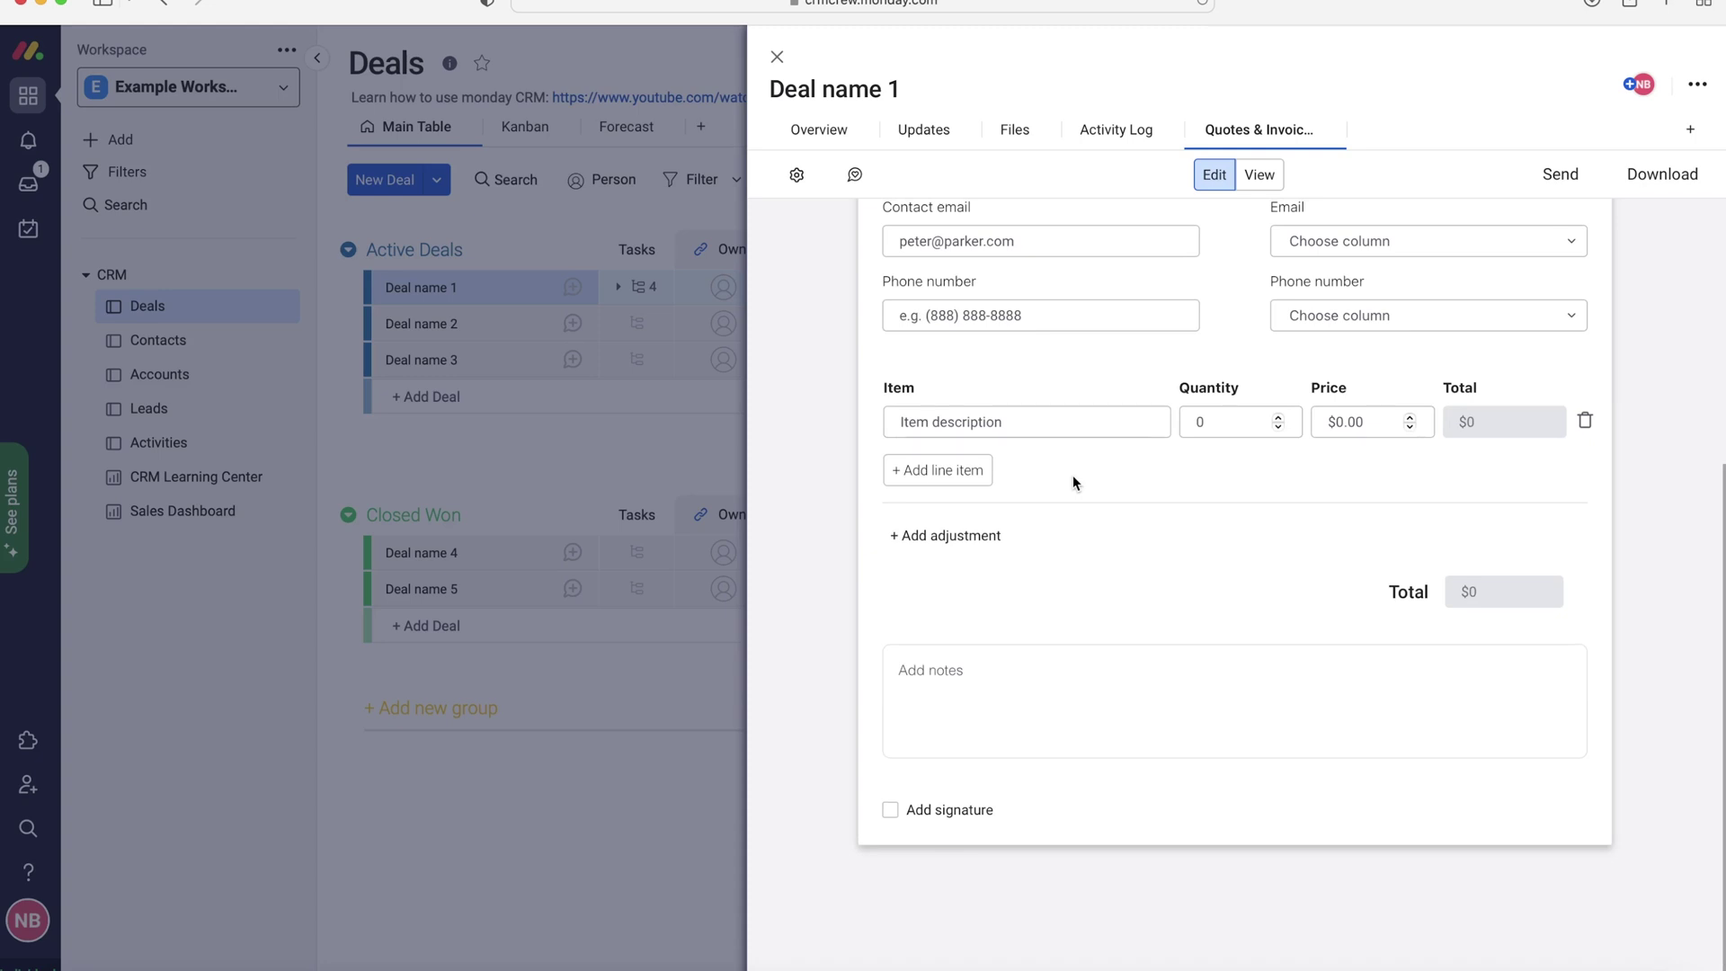
pyautogui.scroll(5, 1071, 474)
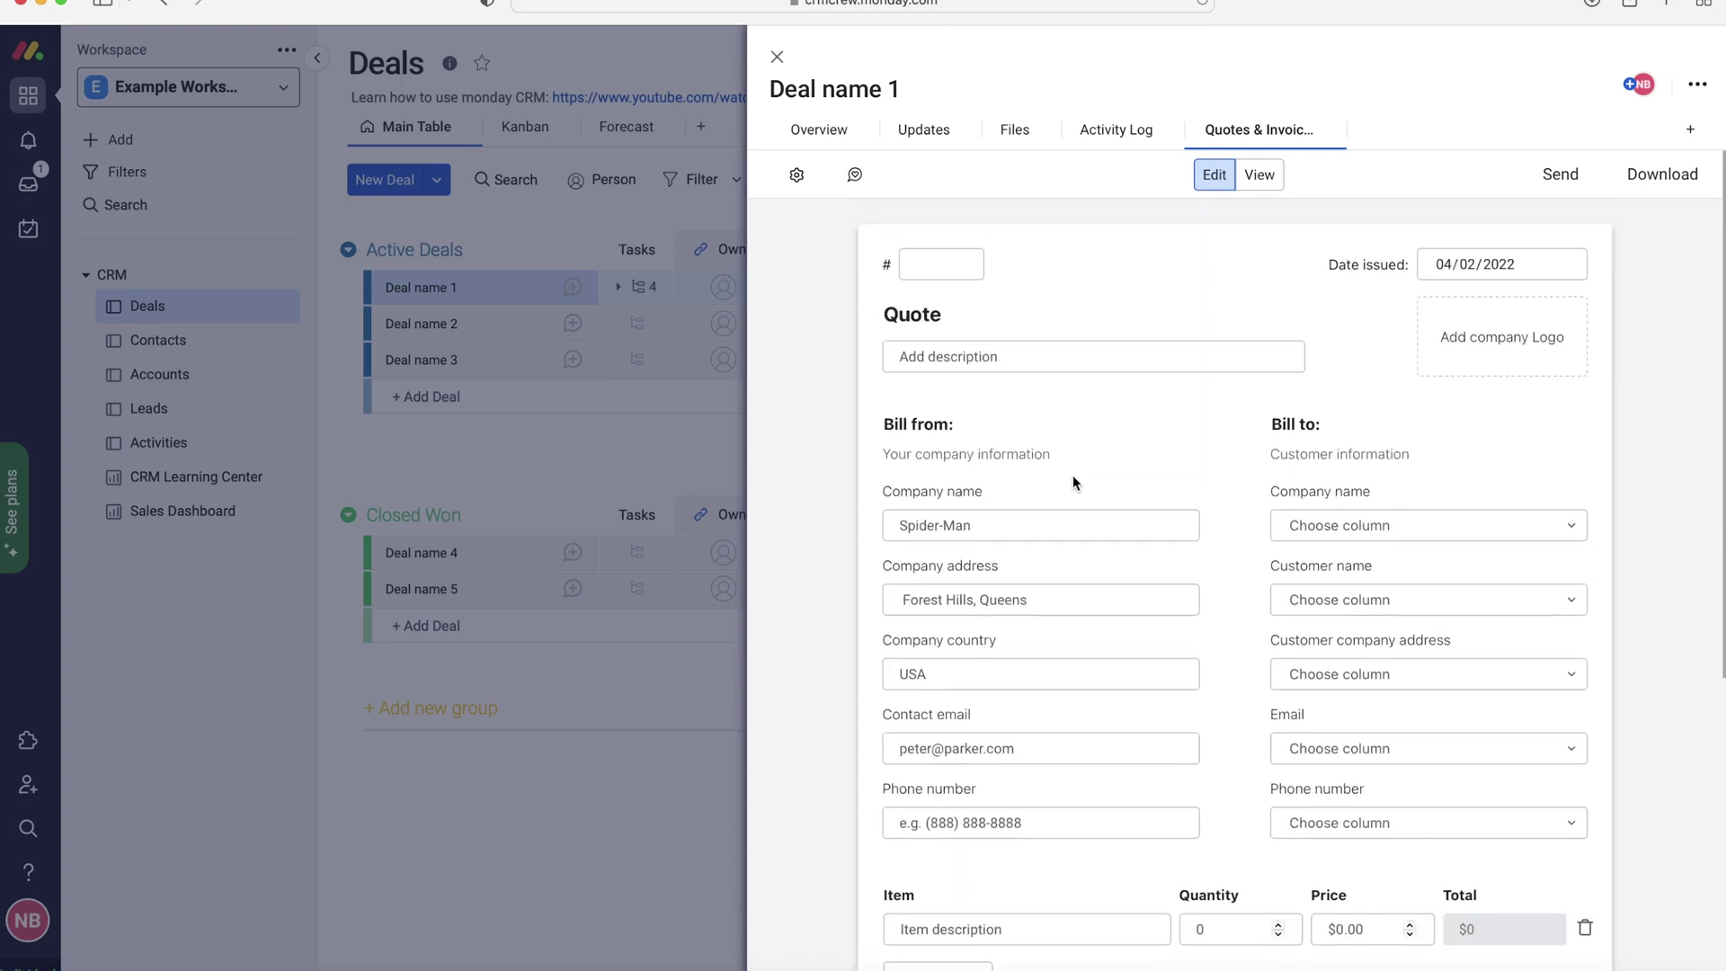
# Step: Select the quote # field, then the first item's description field
pyautogui.click(932, 244)
pyautogui.scroll(-1, 974, 501)
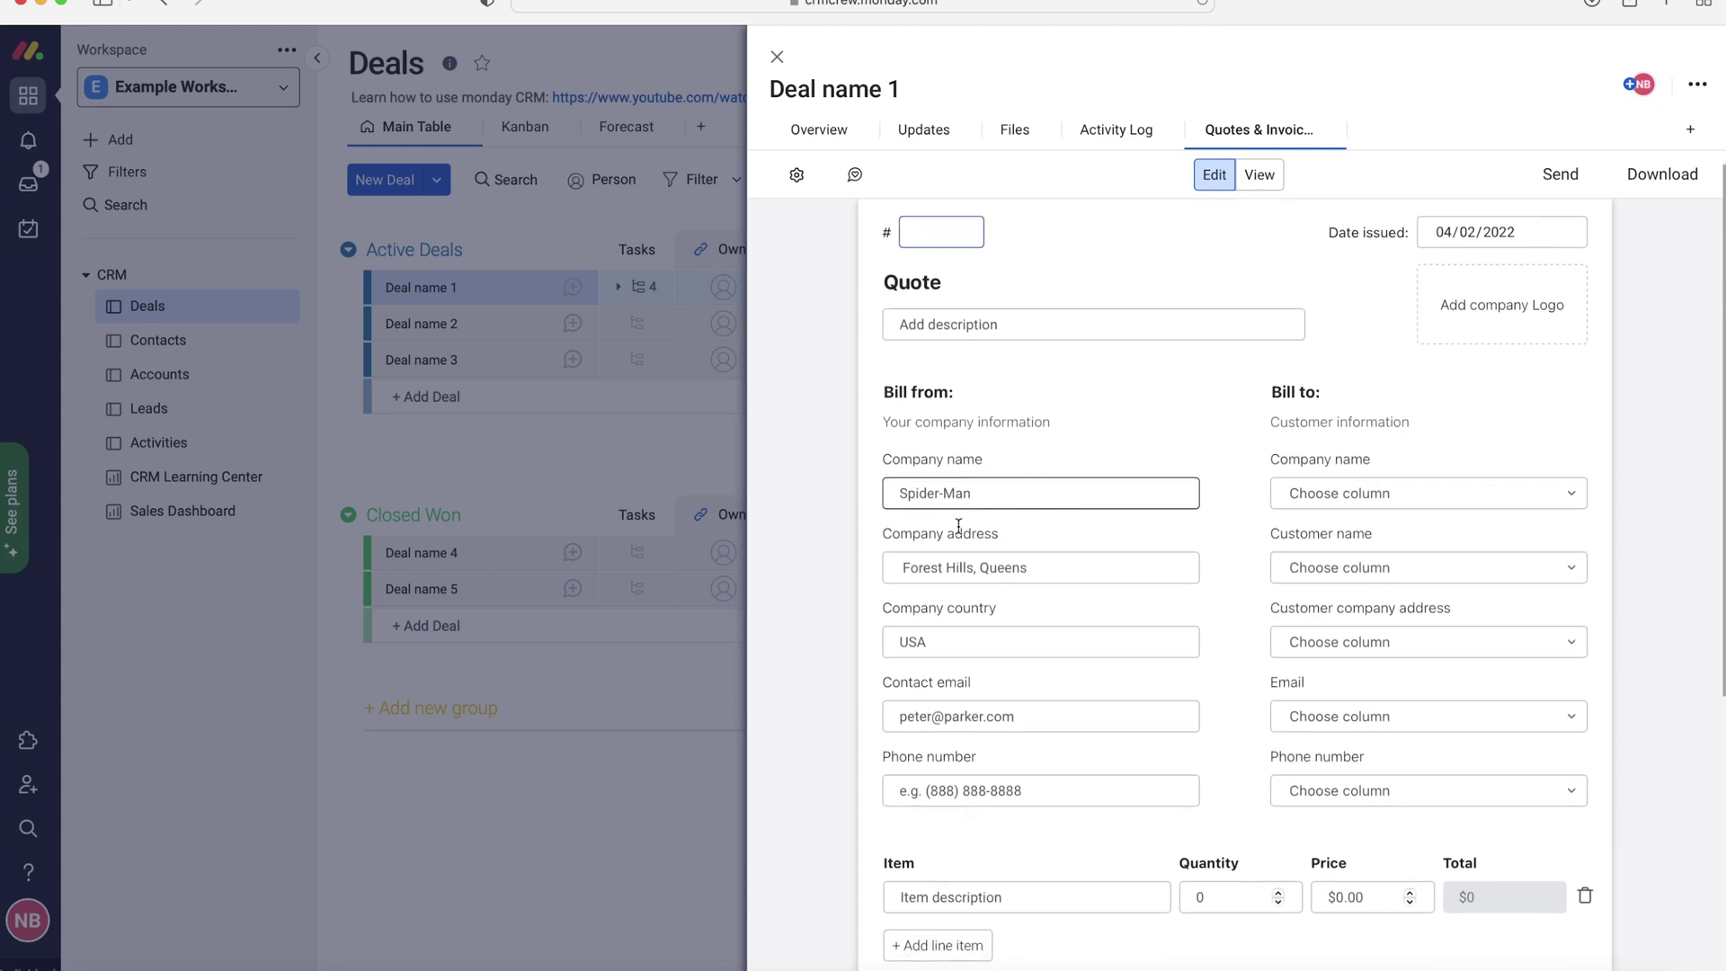
pyautogui.scroll(-3, 1153, 526)
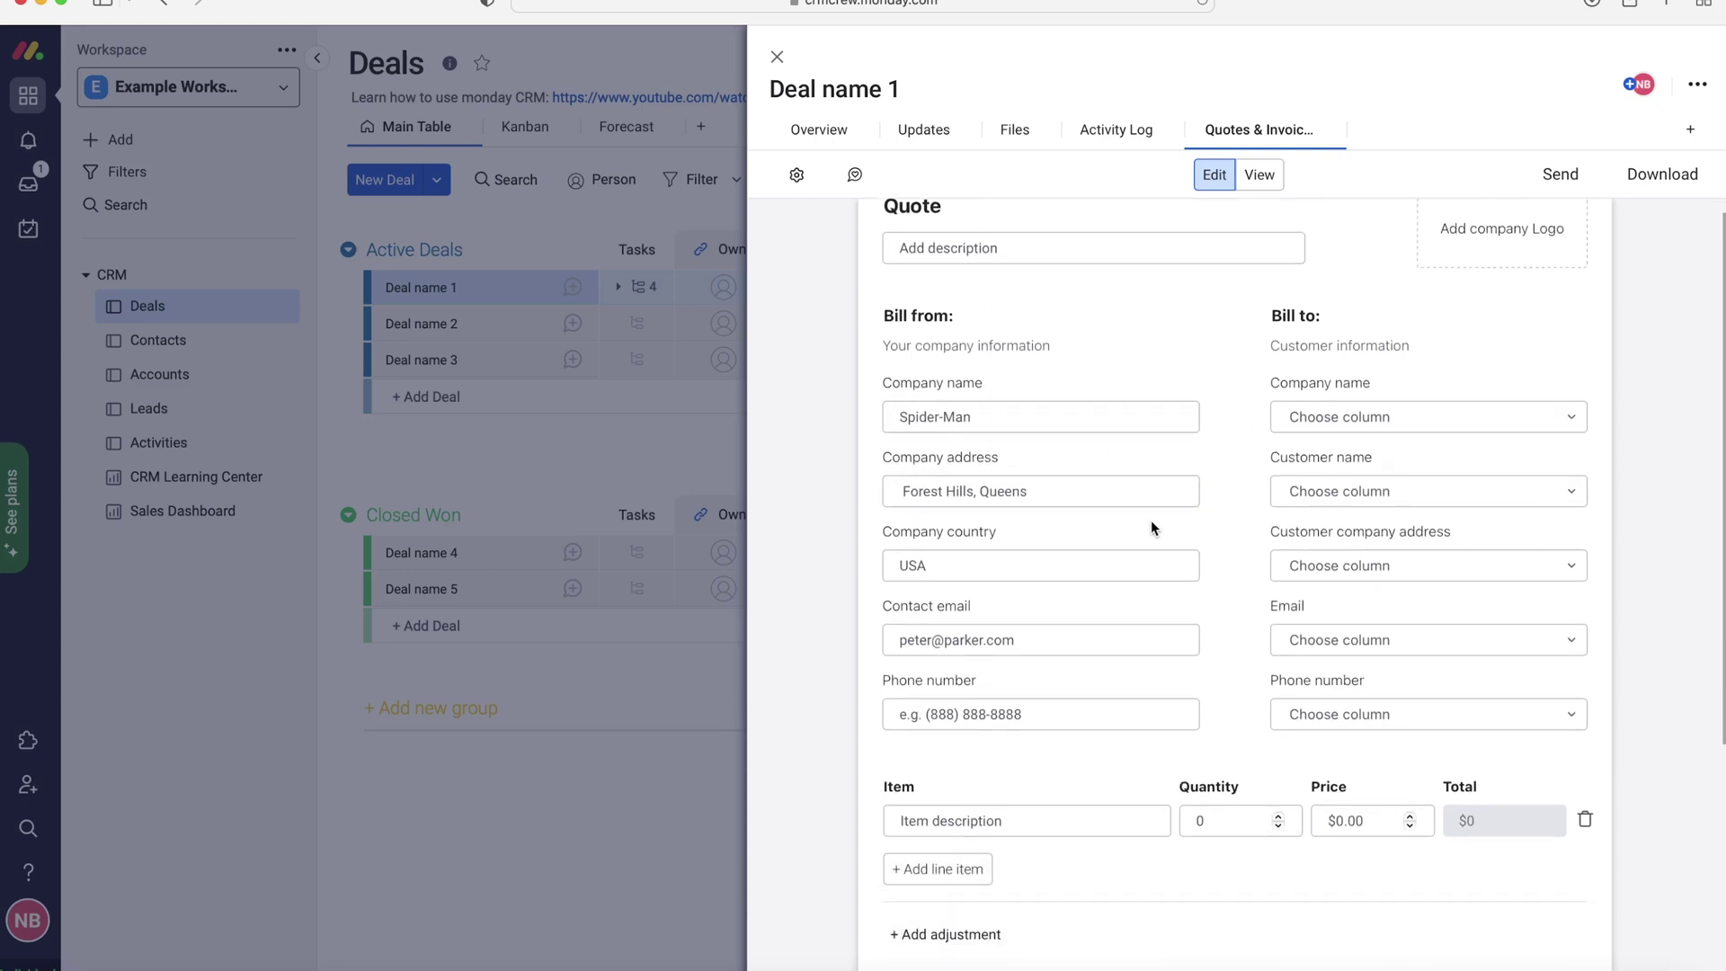
pyautogui.scroll(-5, 1152, 527)
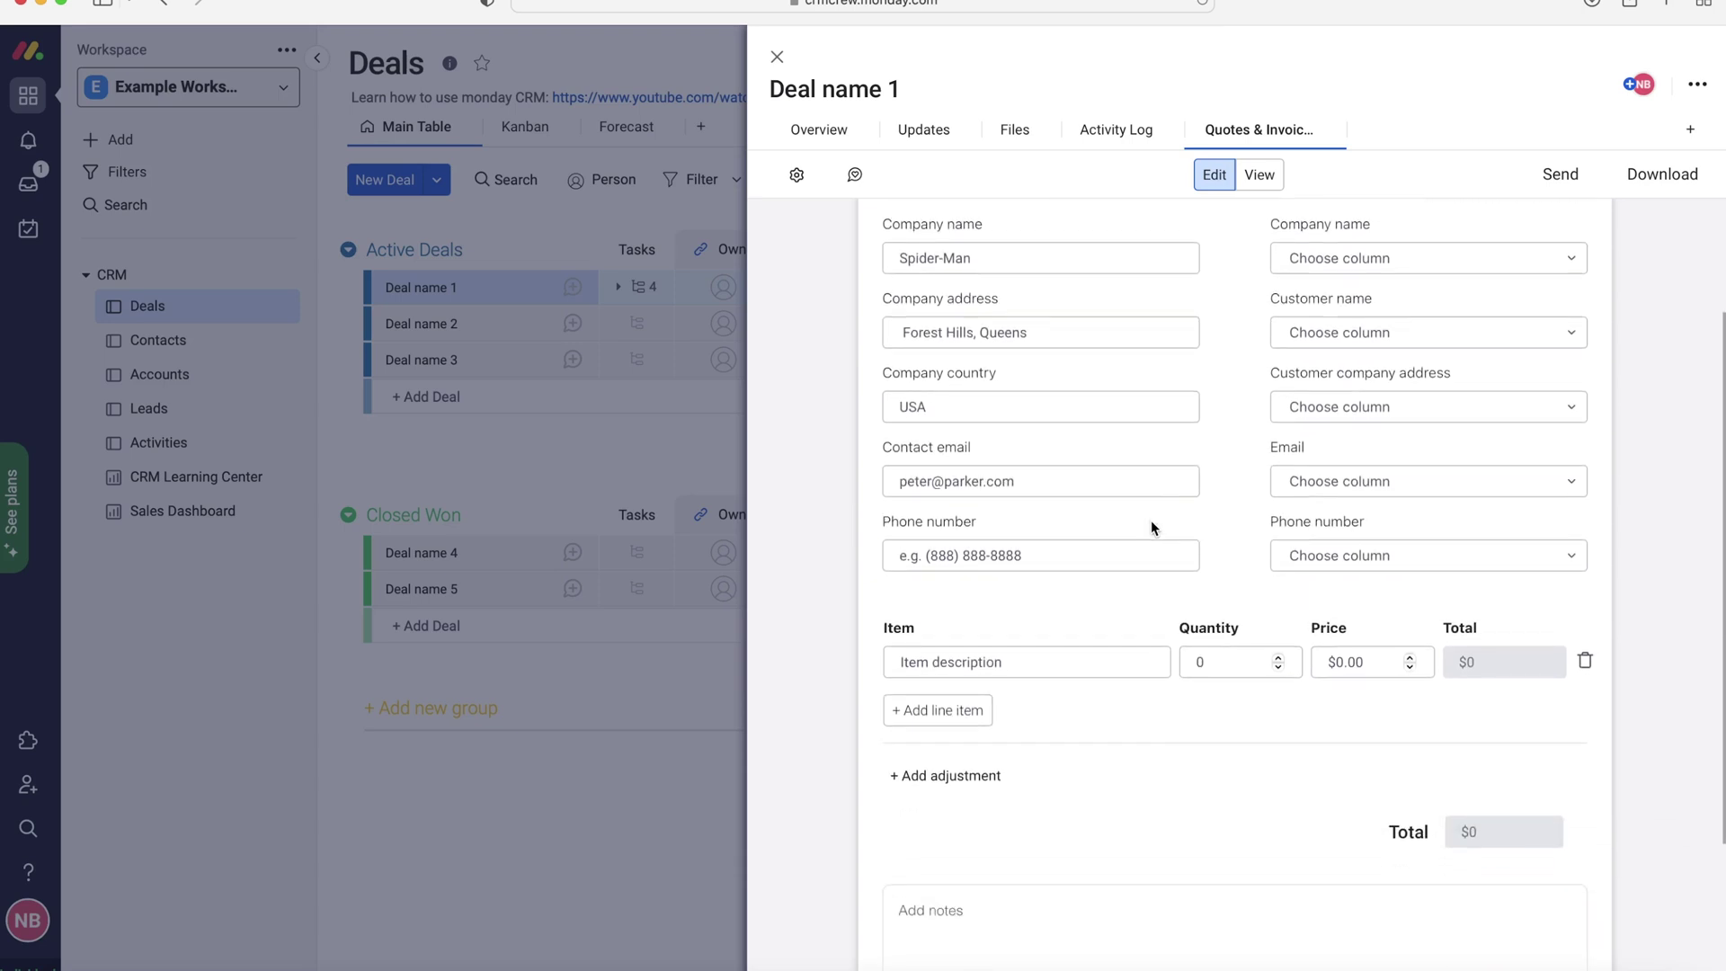
pyautogui.scroll(-4, 1295, 539)
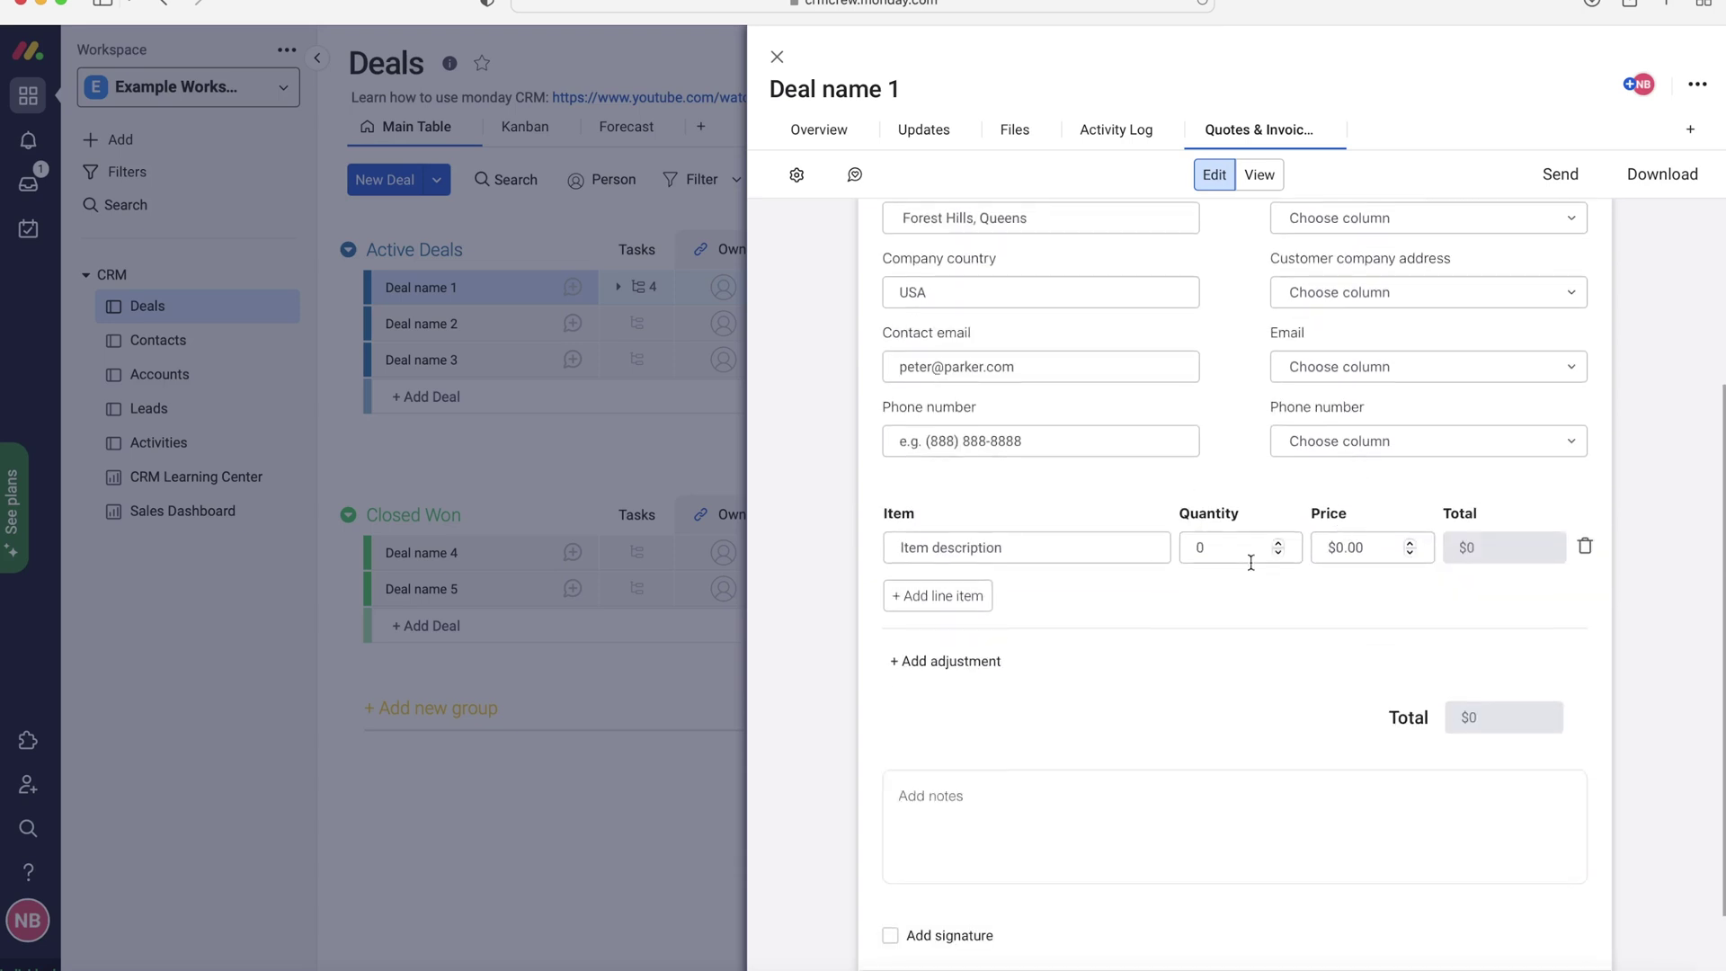
pyautogui.click(1046, 548)
pyautogui.scroll(10, 1059, 576)
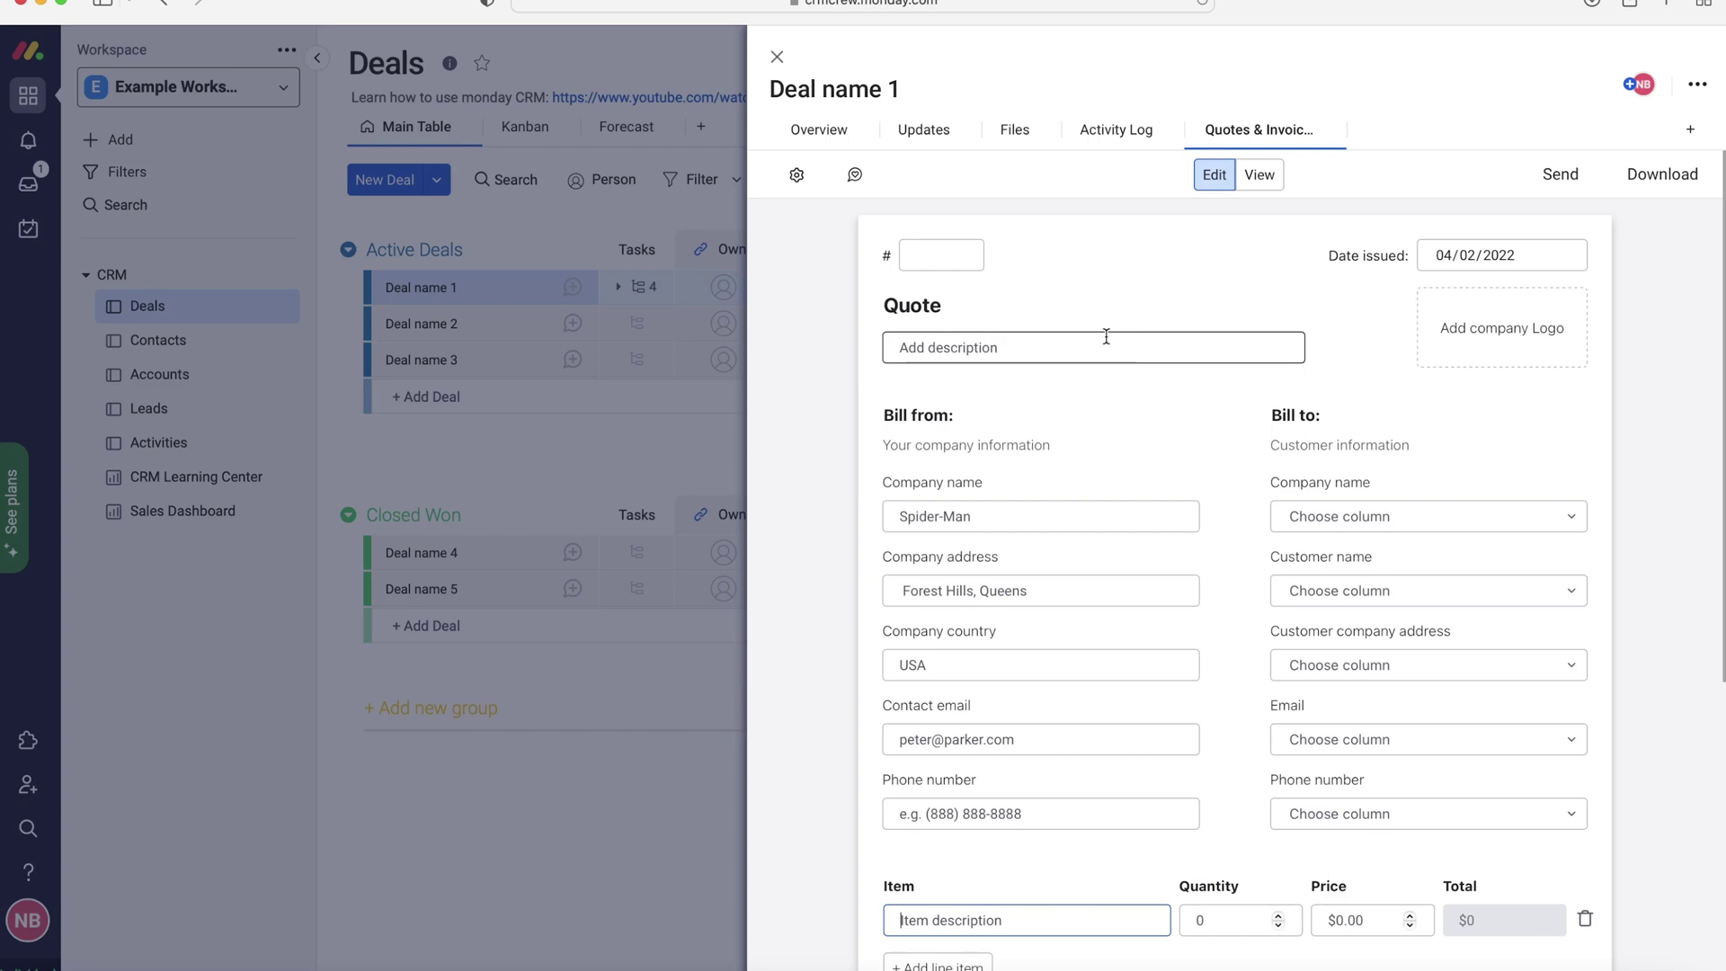
# Step: Select the Item description field of the empty first line item, total still $0
pyautogui.scroll(-2, 983, 408)
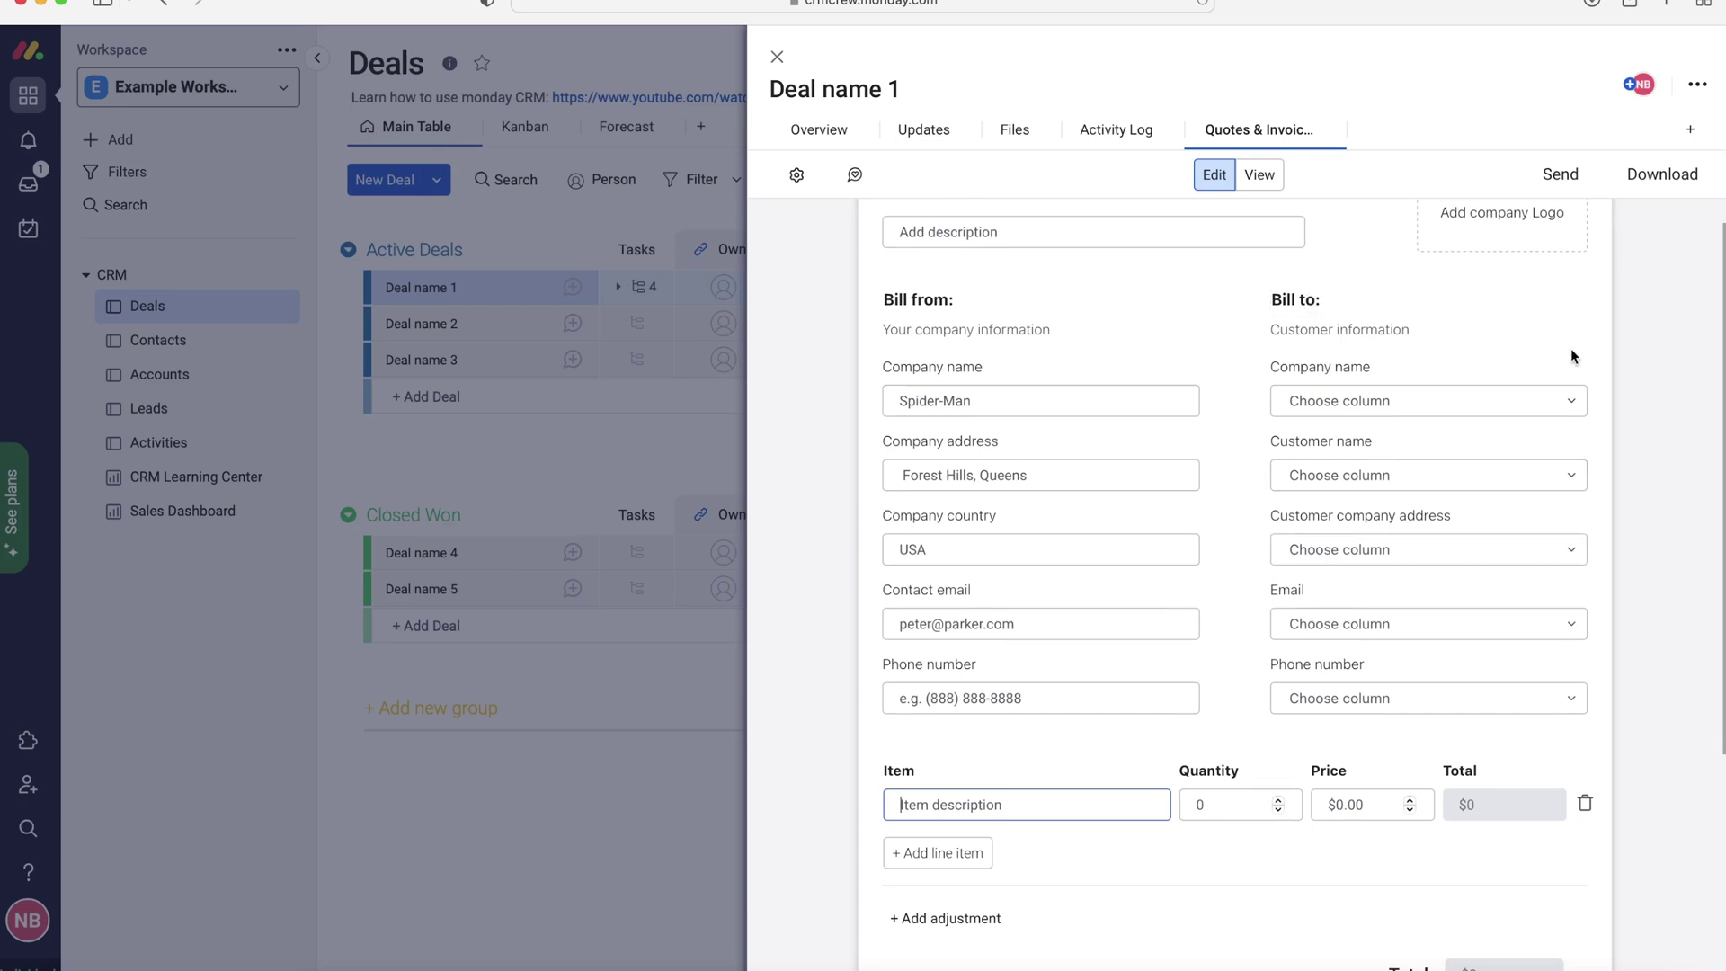
pyautogui.scroll(-1, 1445, 422)
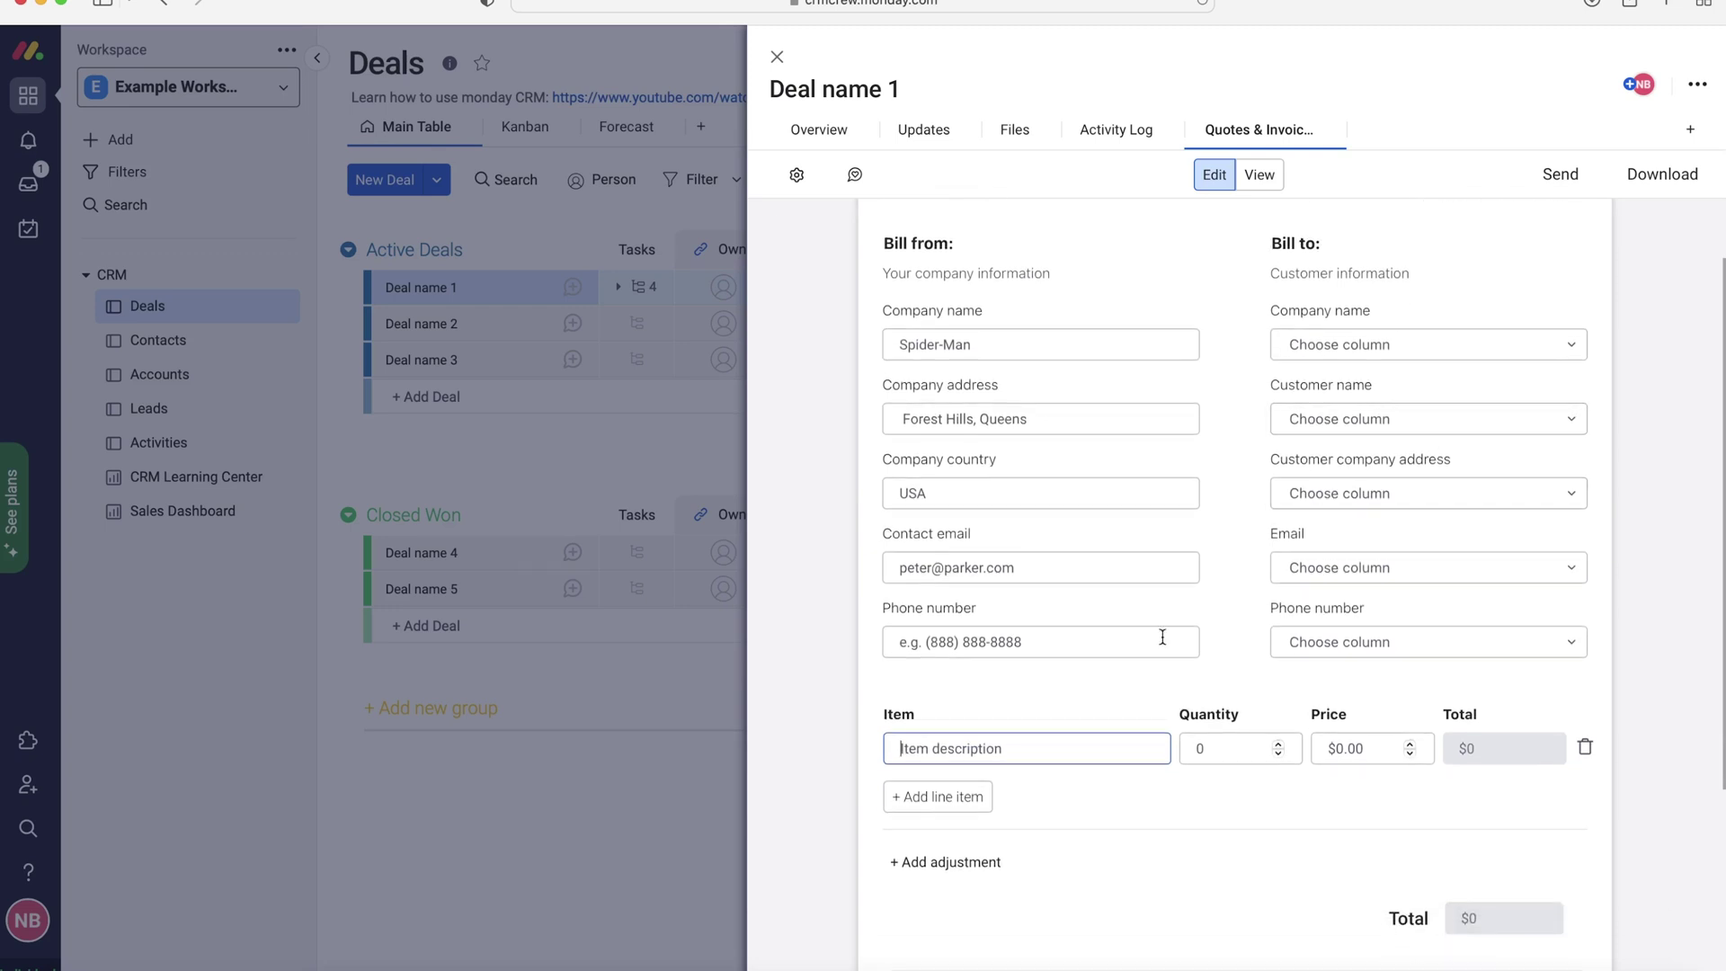
pyautogui.scroll(-2, 1000, 749)
pyautogui.click(978, 630)
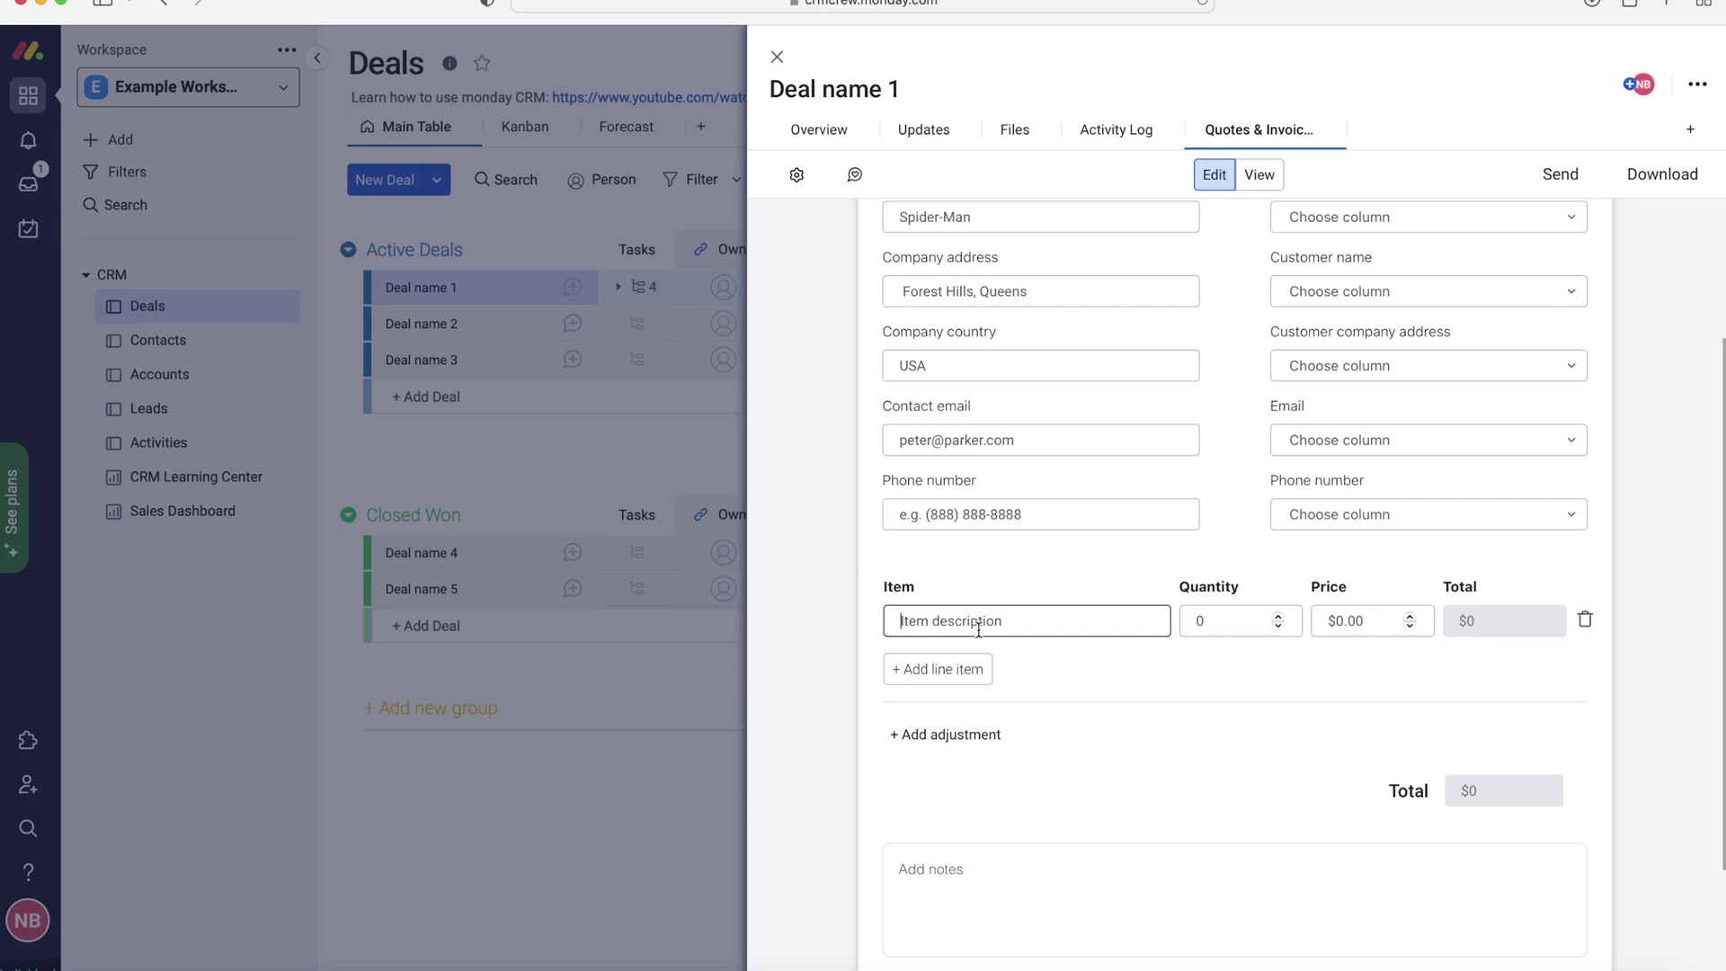
pyautogui.click(978, 629)
pyautogui.scroll(-2, 1160, 663)
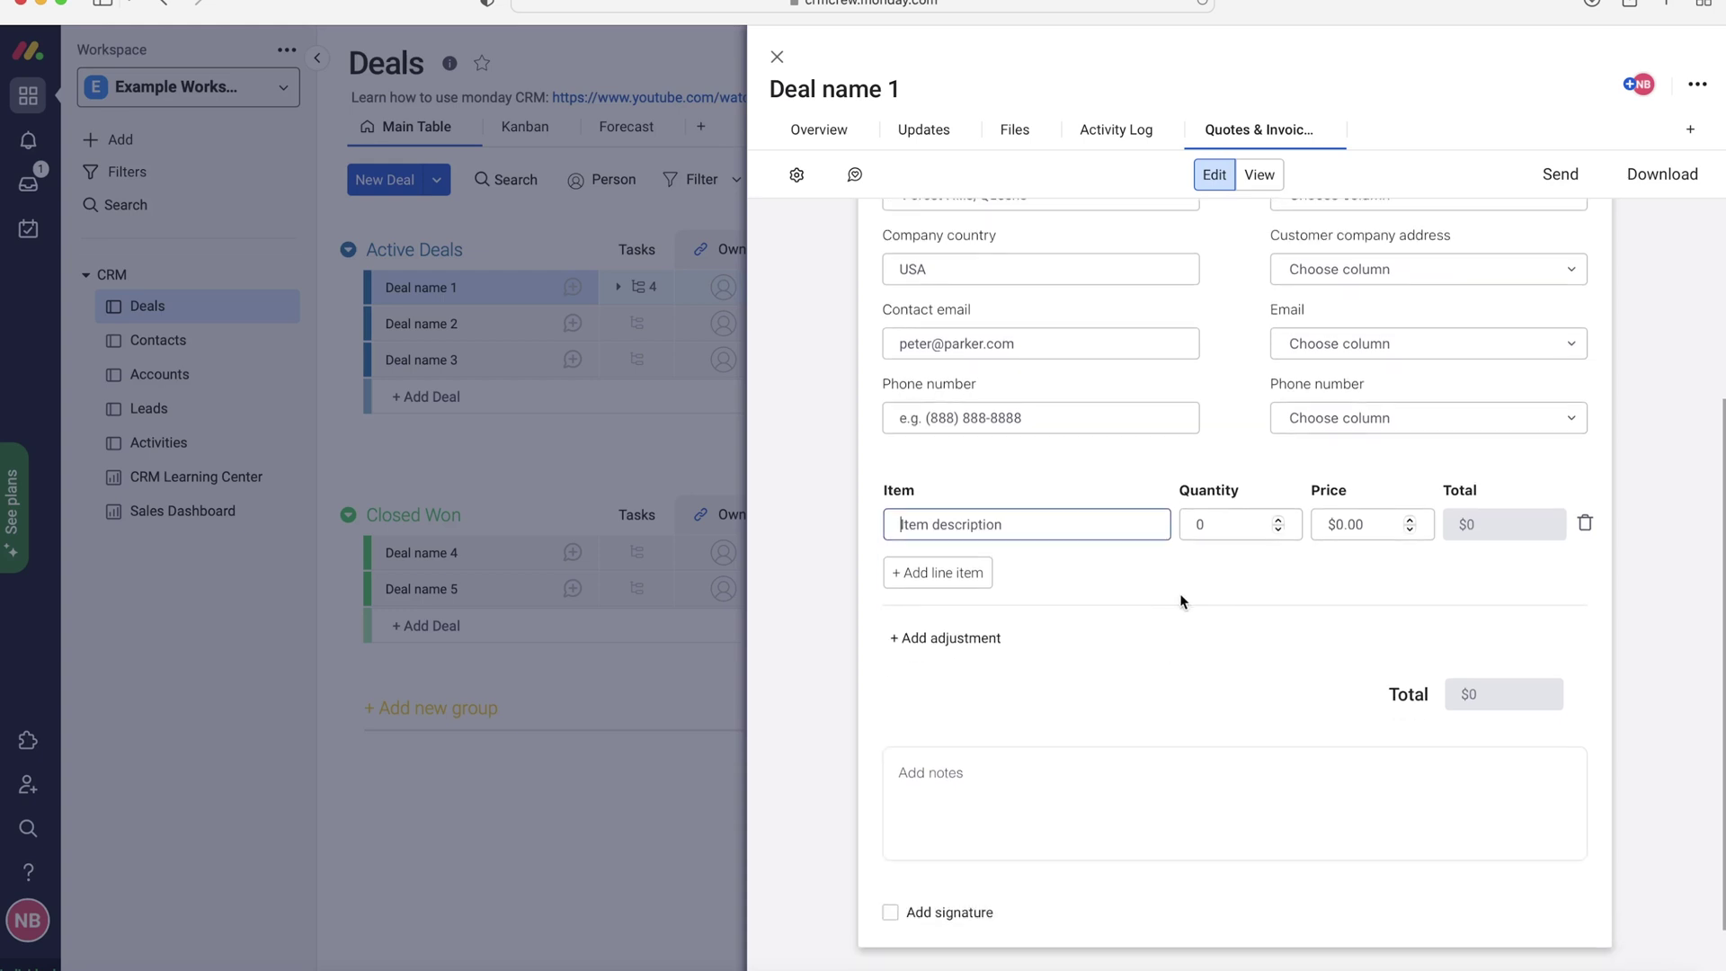
pyautogui.scroll(8, 1270, 486)
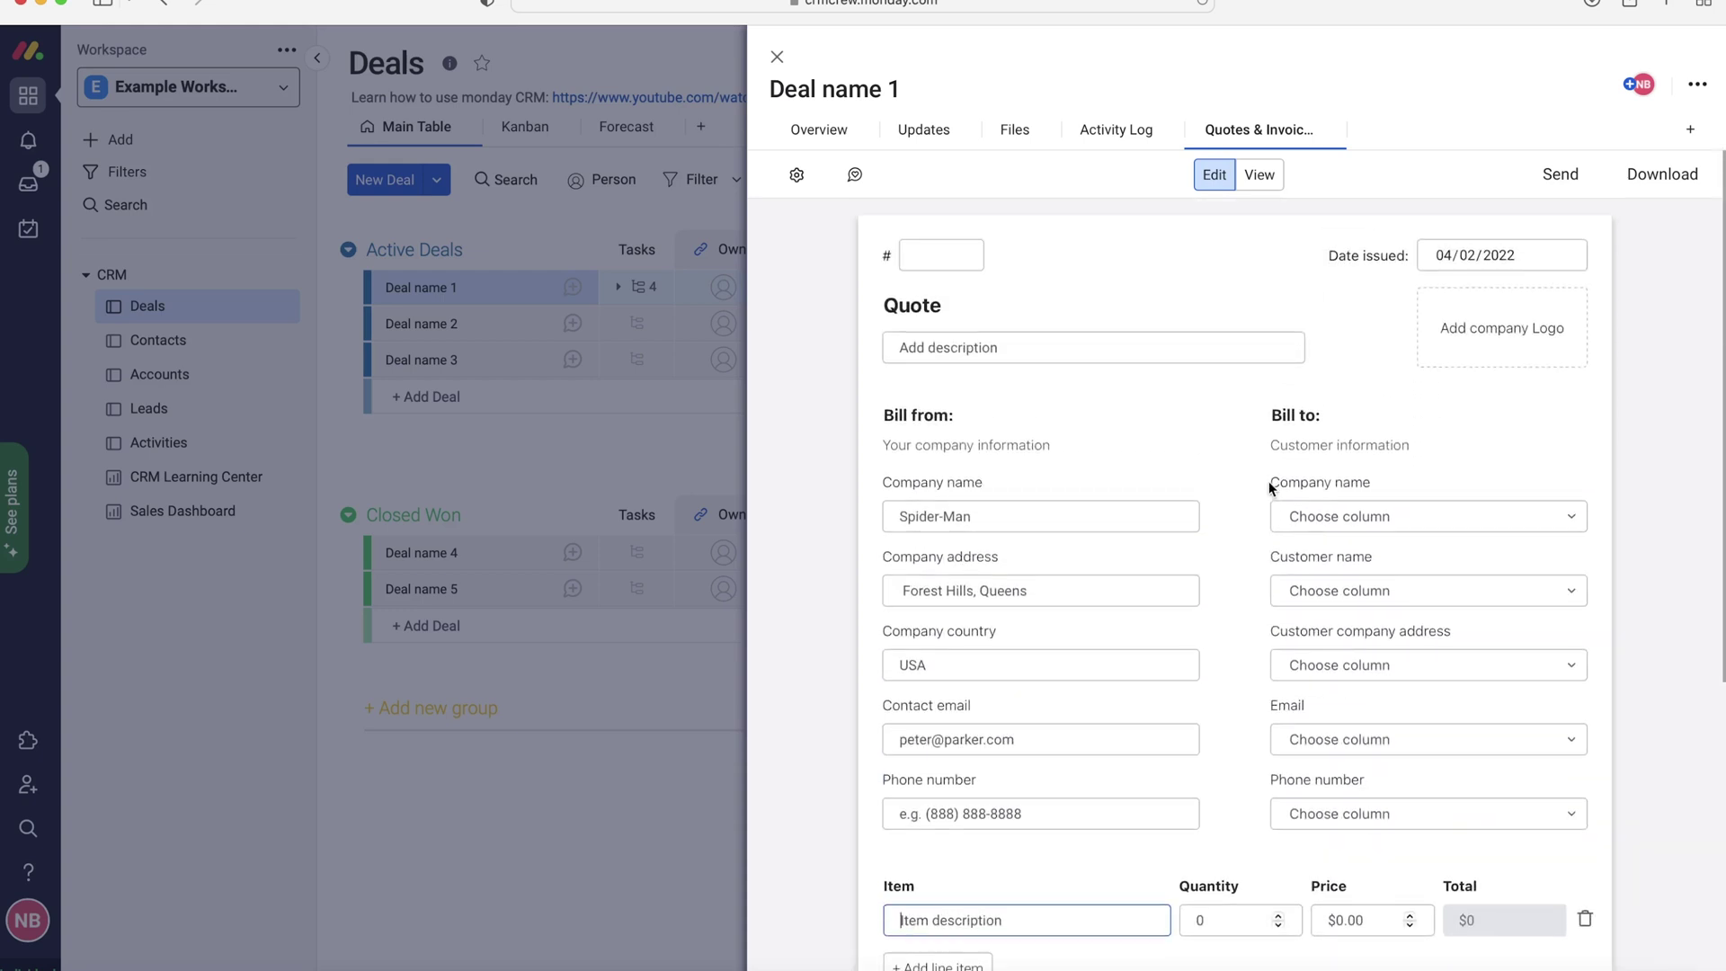
pyautogui.click(800, 180)
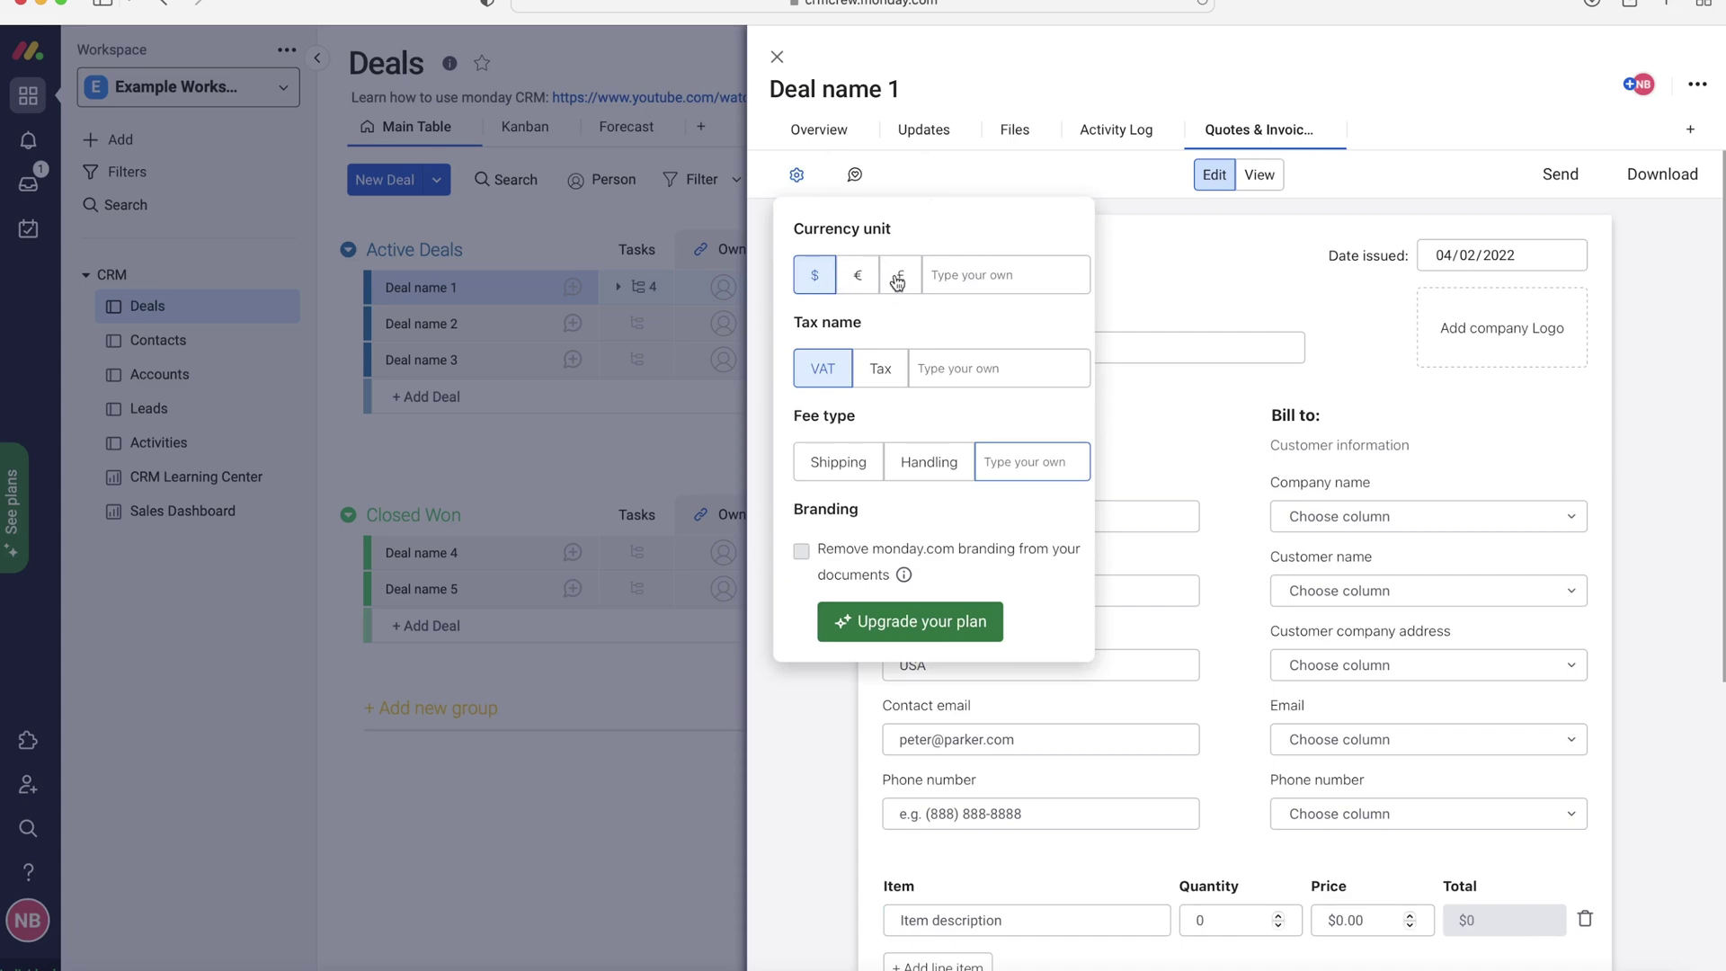
pyautogui.click(975, 272)
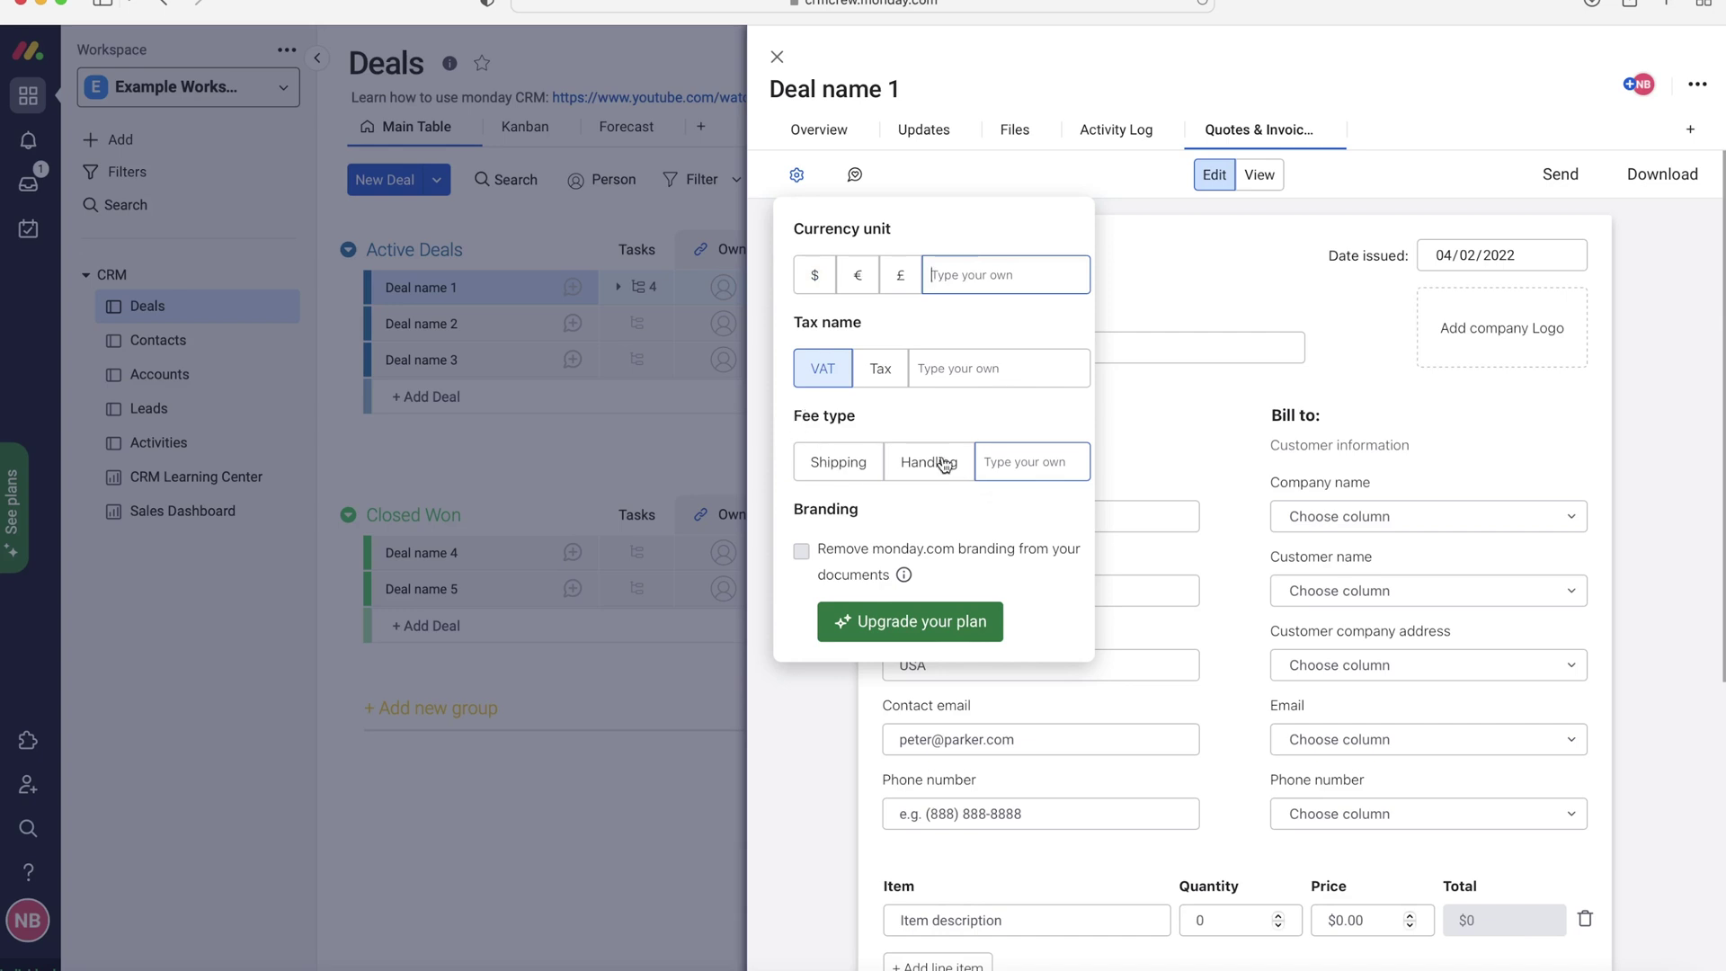
pyautogui.click(1008, 465)
pyautogui.scroll(-5, 1256, 567)
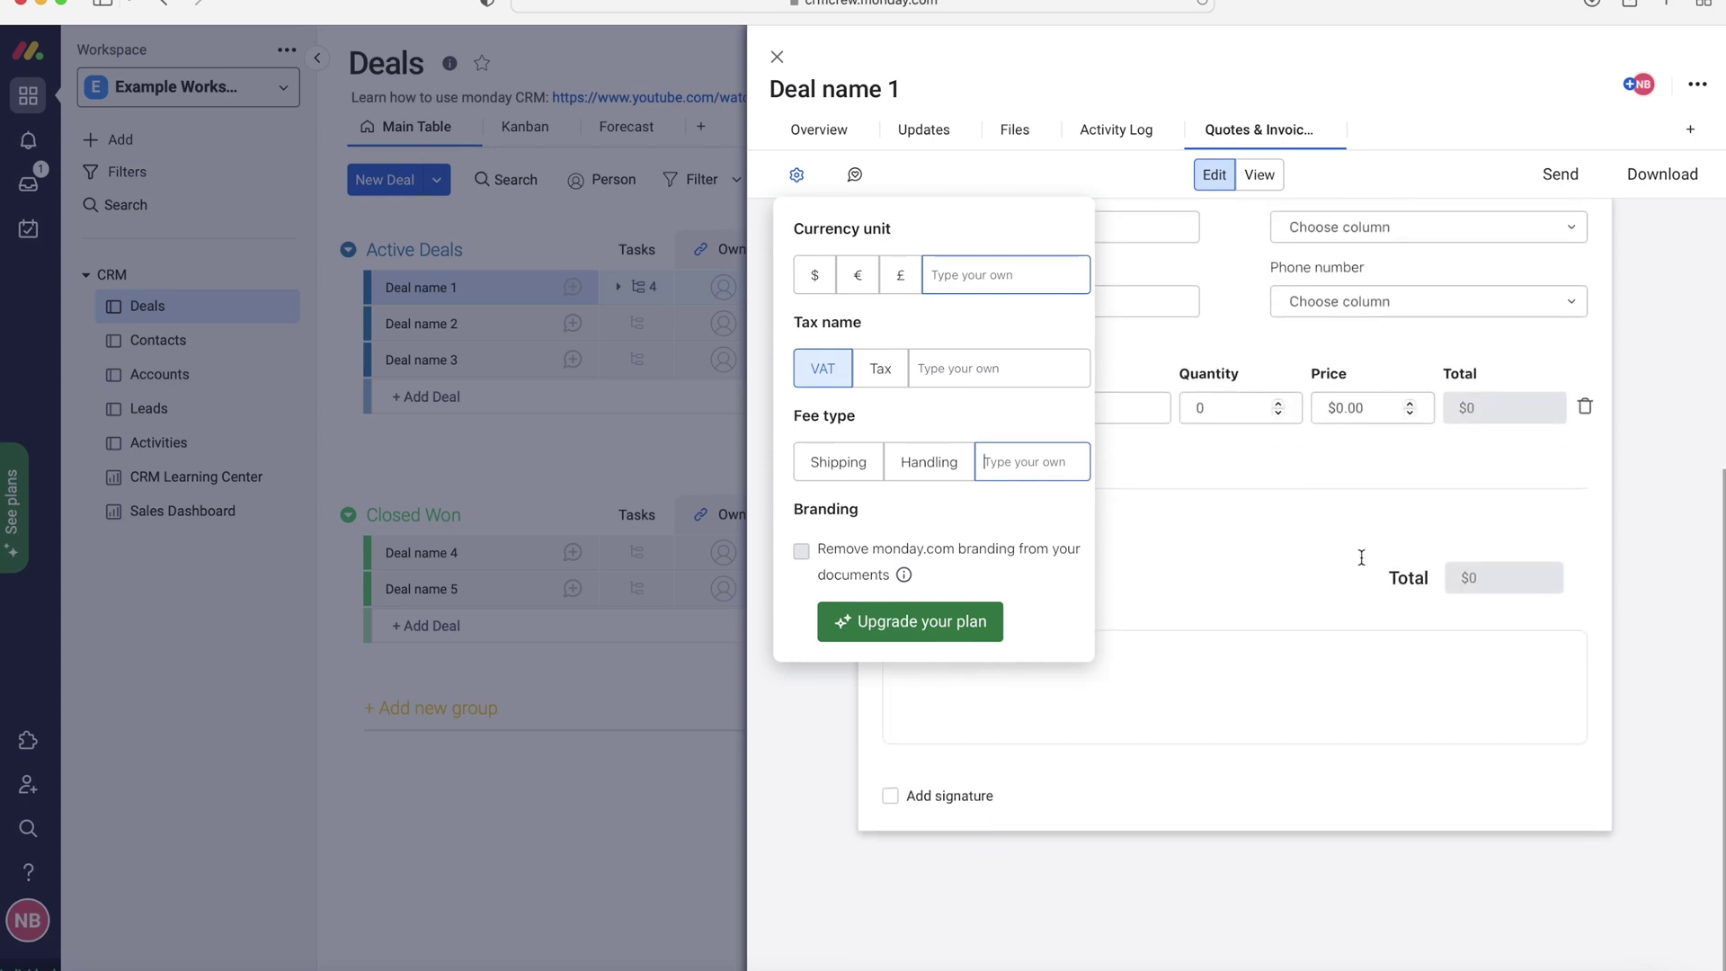
pyautogui.scroll(5, 1328, 558)
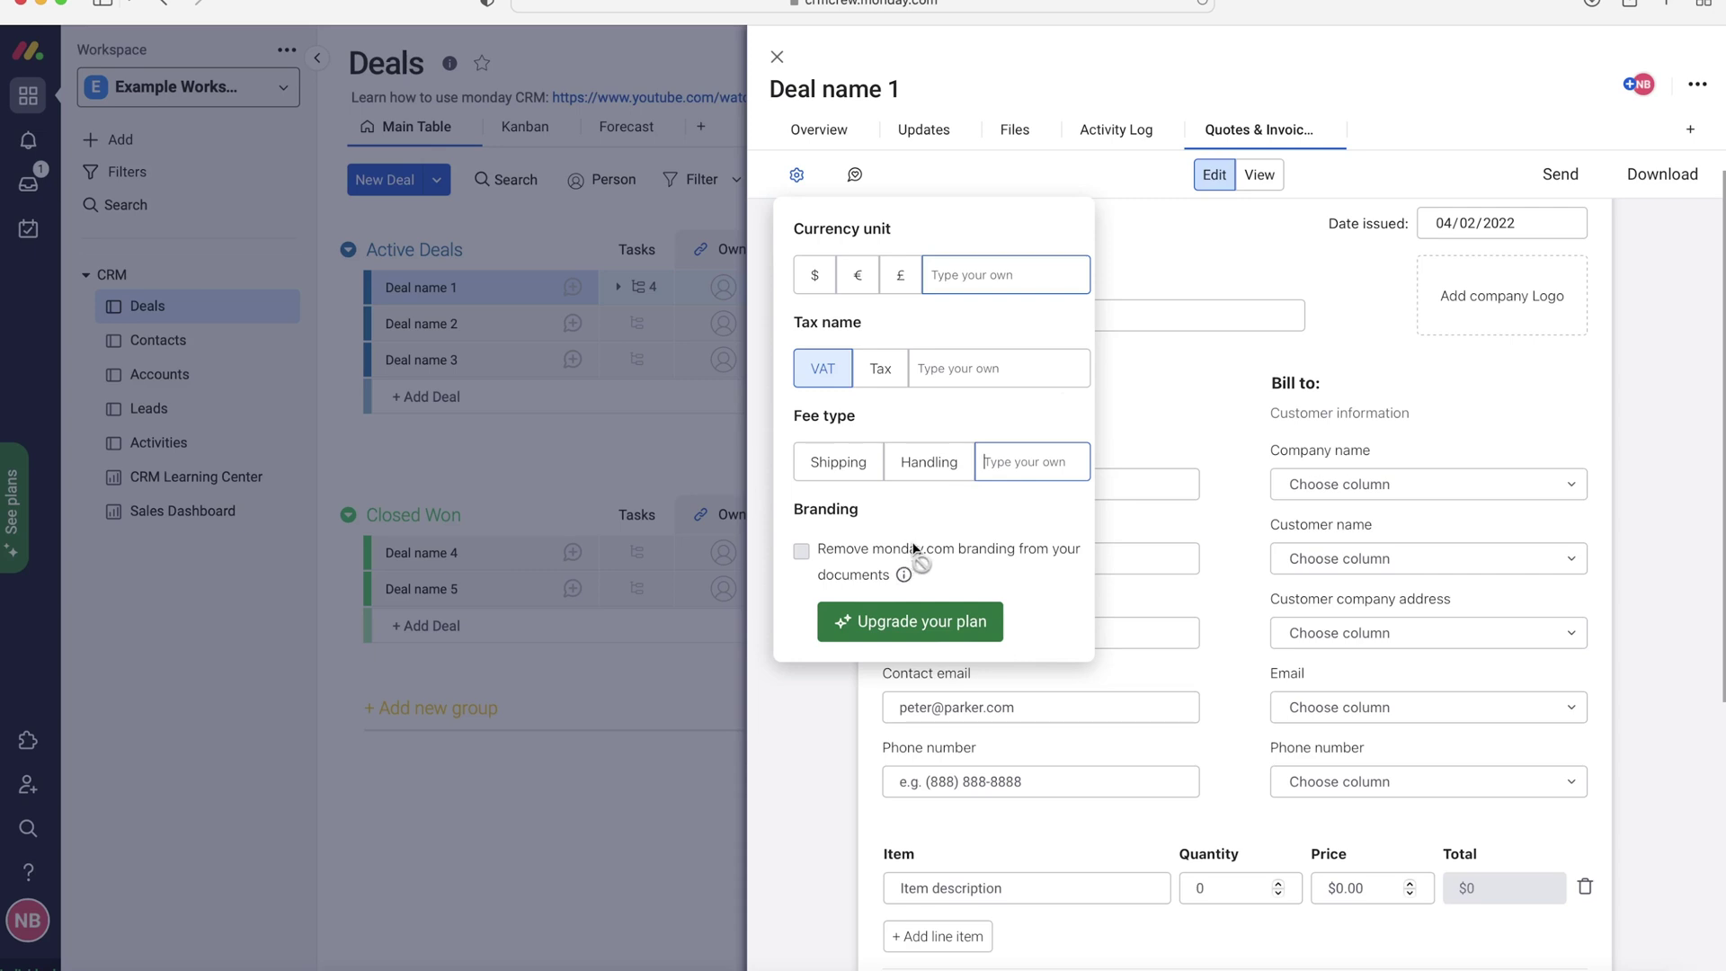
pyautogui.click(1164, 278)
# Step: View quote #1234 as a rendered document: one Monday.com Training Course totalling £1500
pyautogui.scroll(1, 1023, 295)
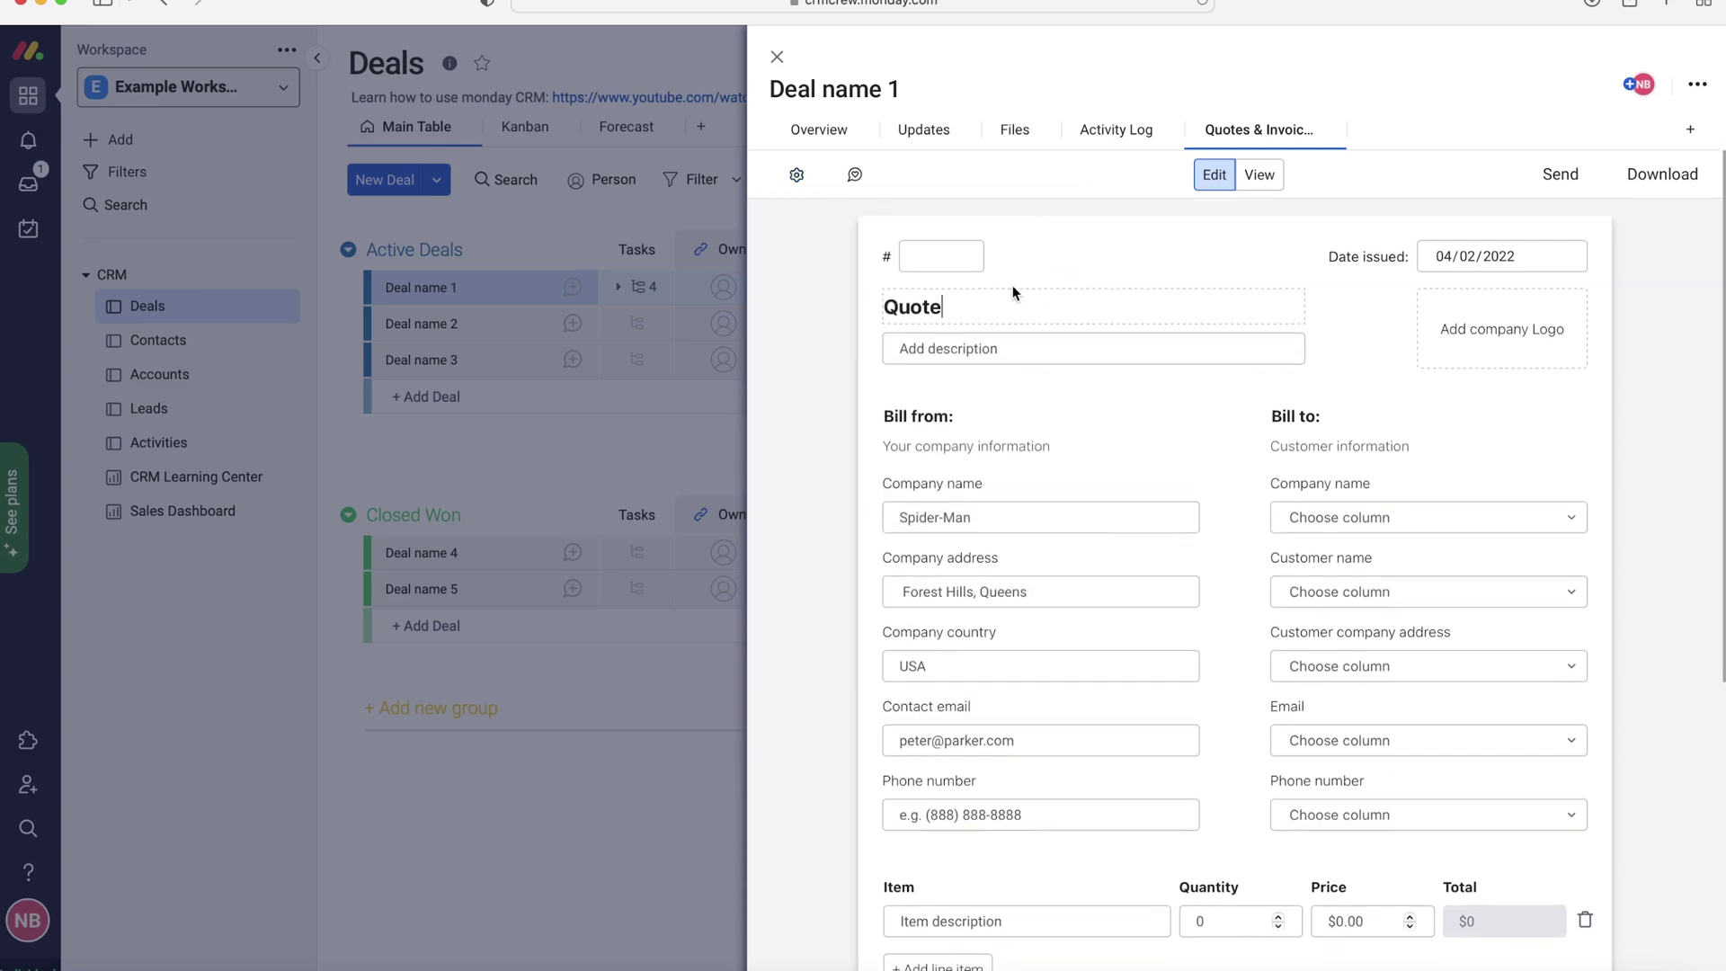
pyautogui.scroll(-5, 1125, 428)
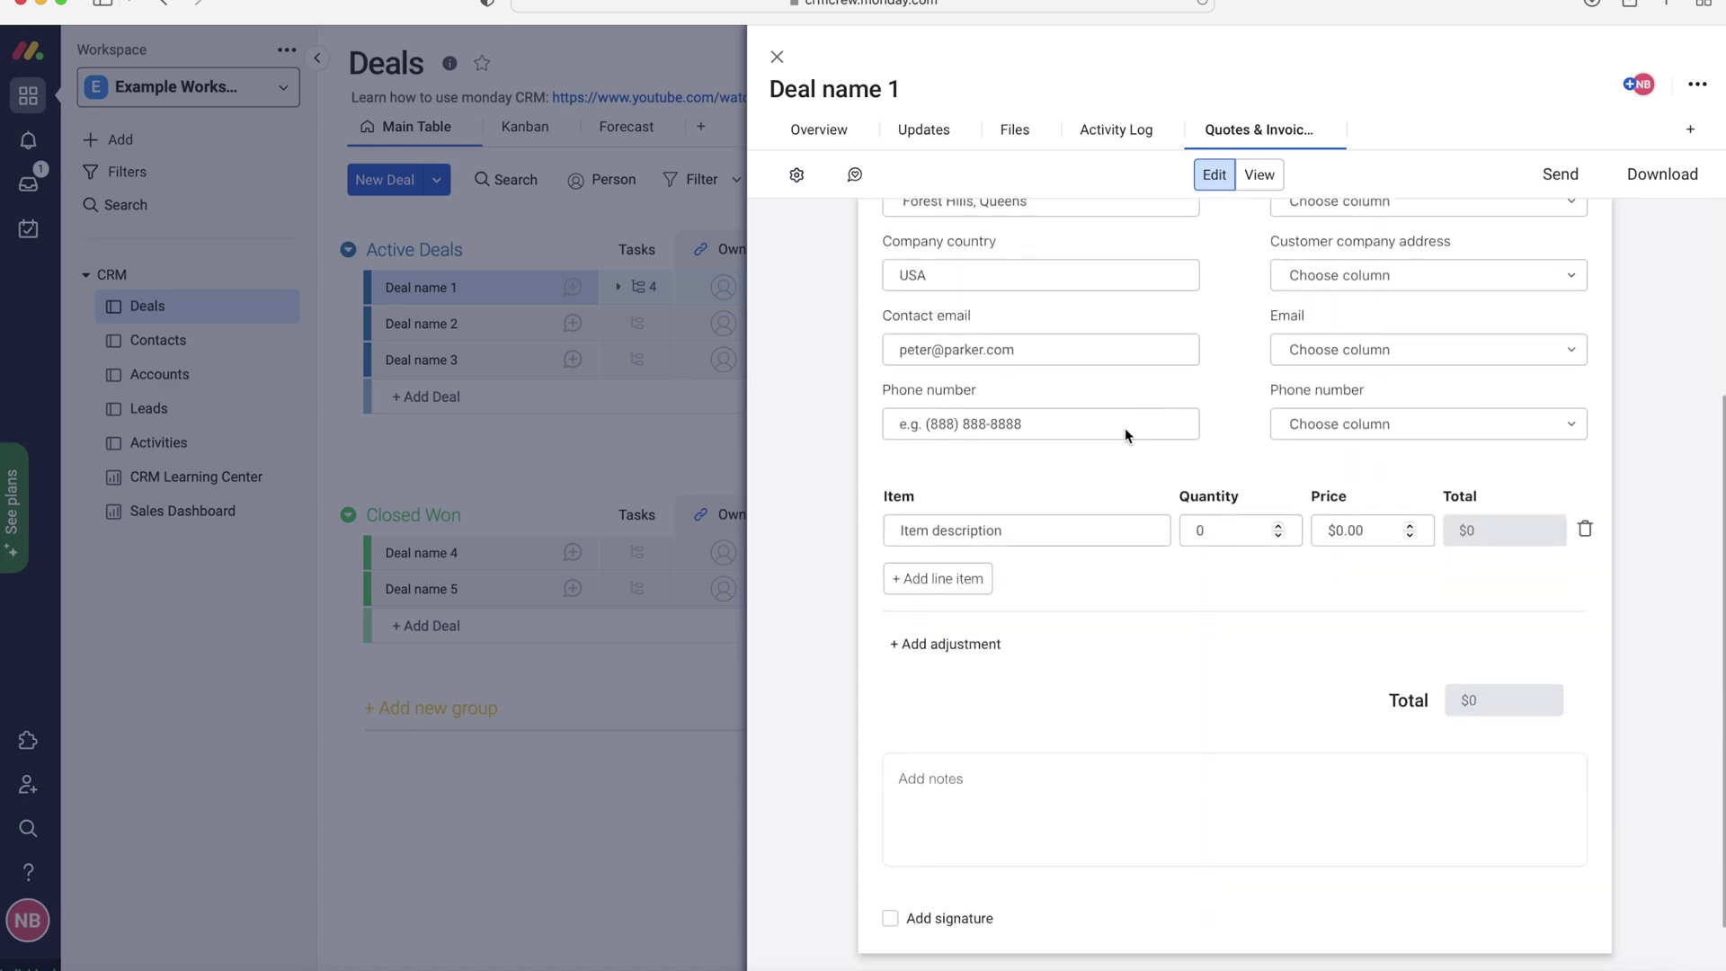
pyautogui.scroll(5, 1125, 428)
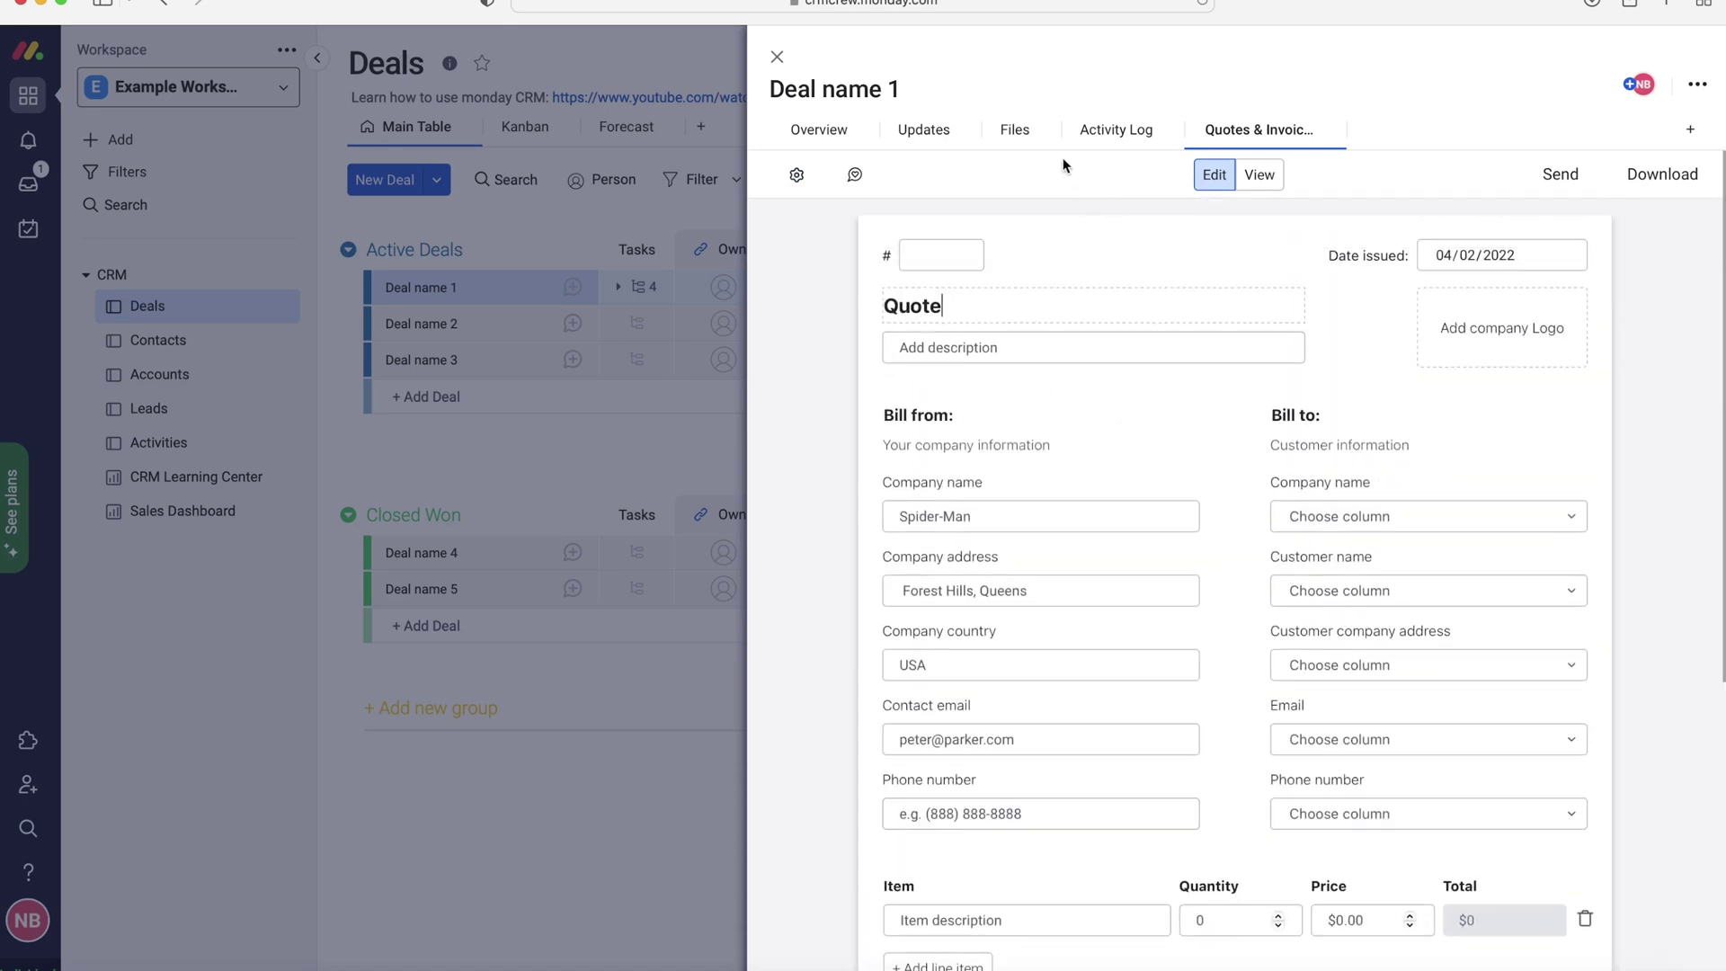
pyautogui.click(1261, 173)
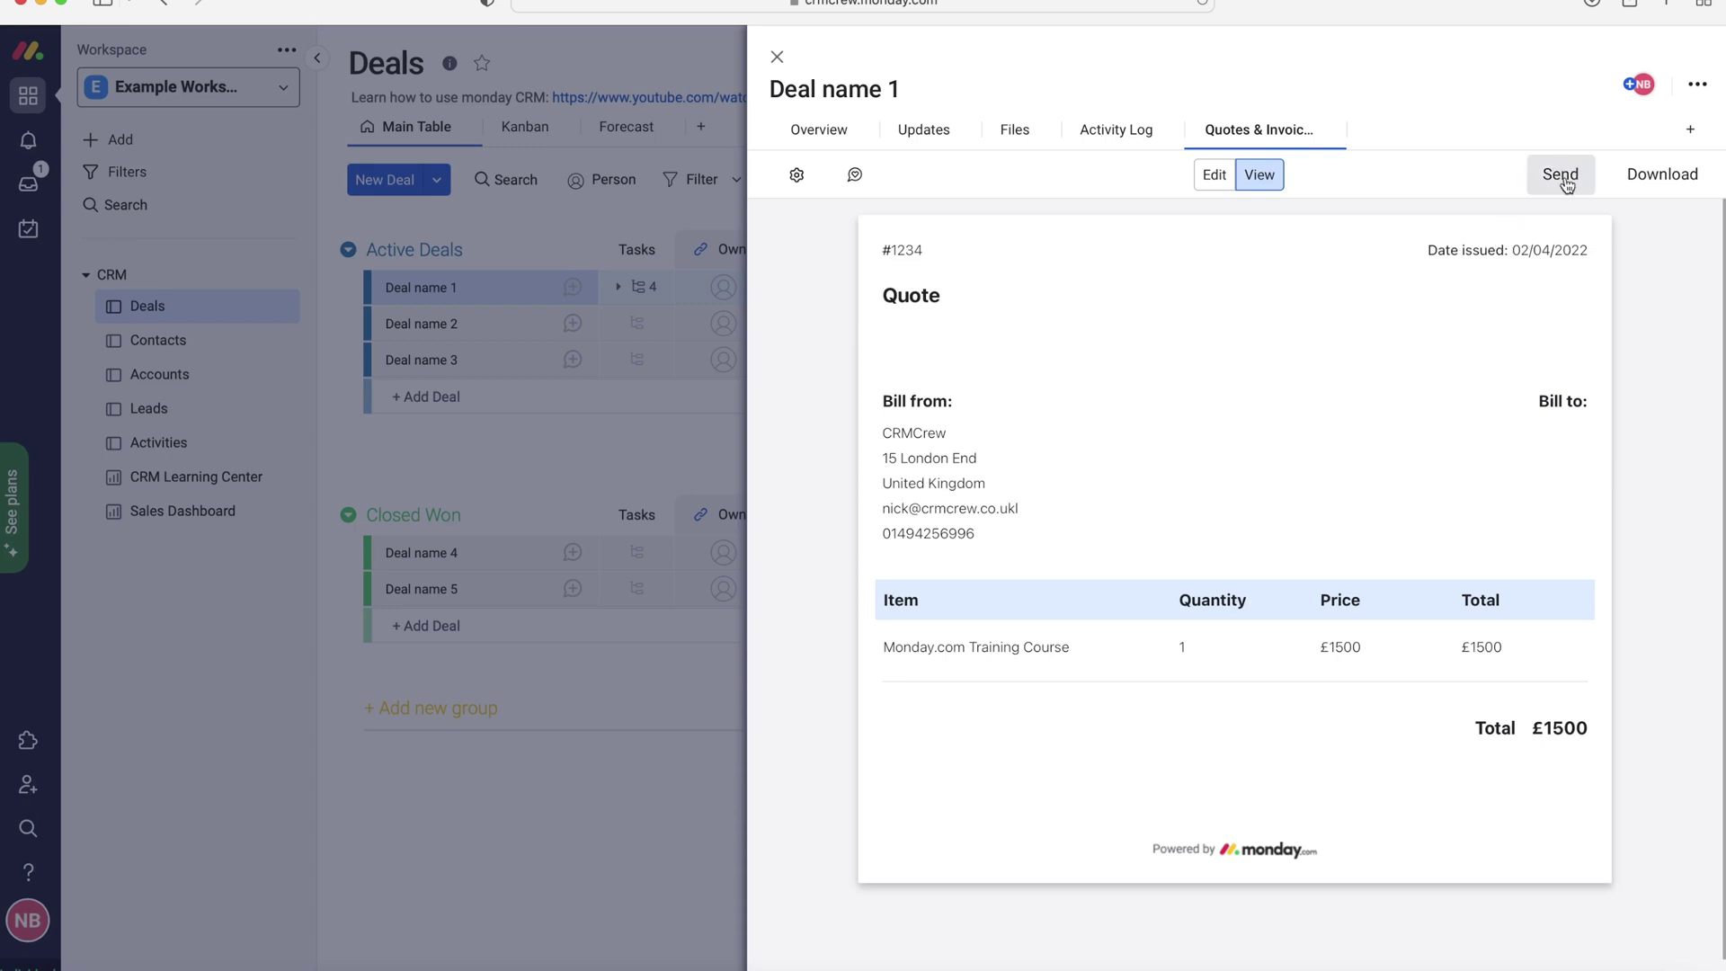
# Step: Copy quote #1234's share link from the Send document dialog, then close it
pyautogui.click(1663, 175)
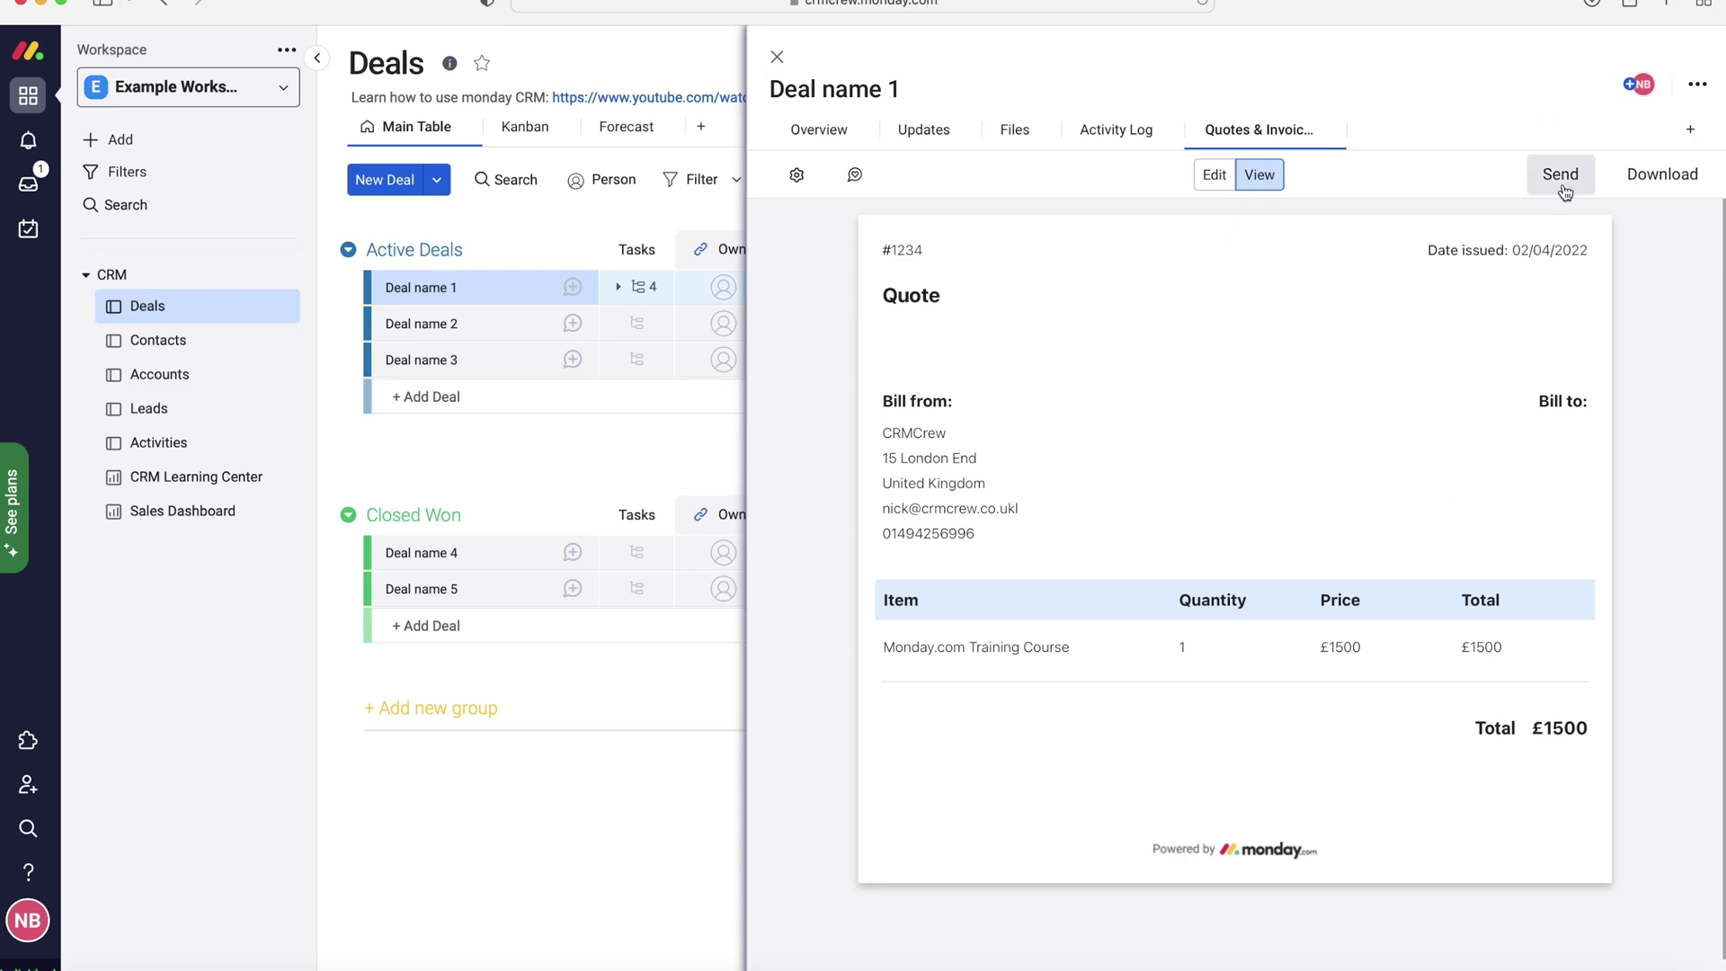
pyautogui.click(1561, 174)
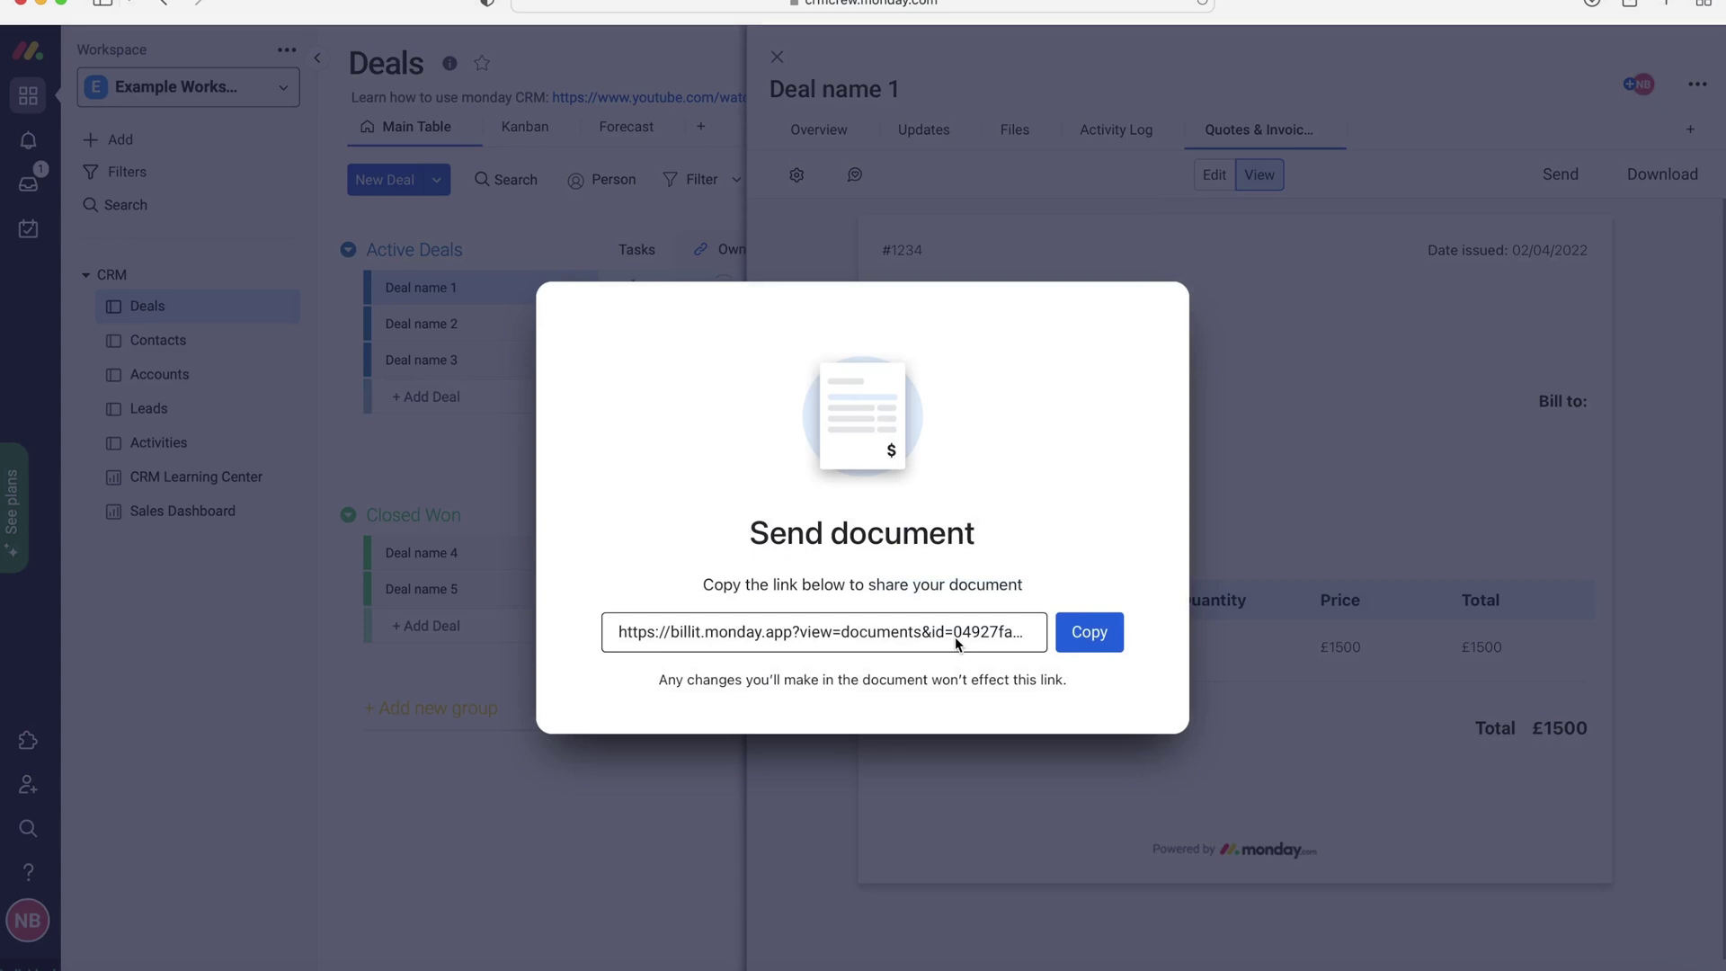
pyautogui.click(1106, 634)
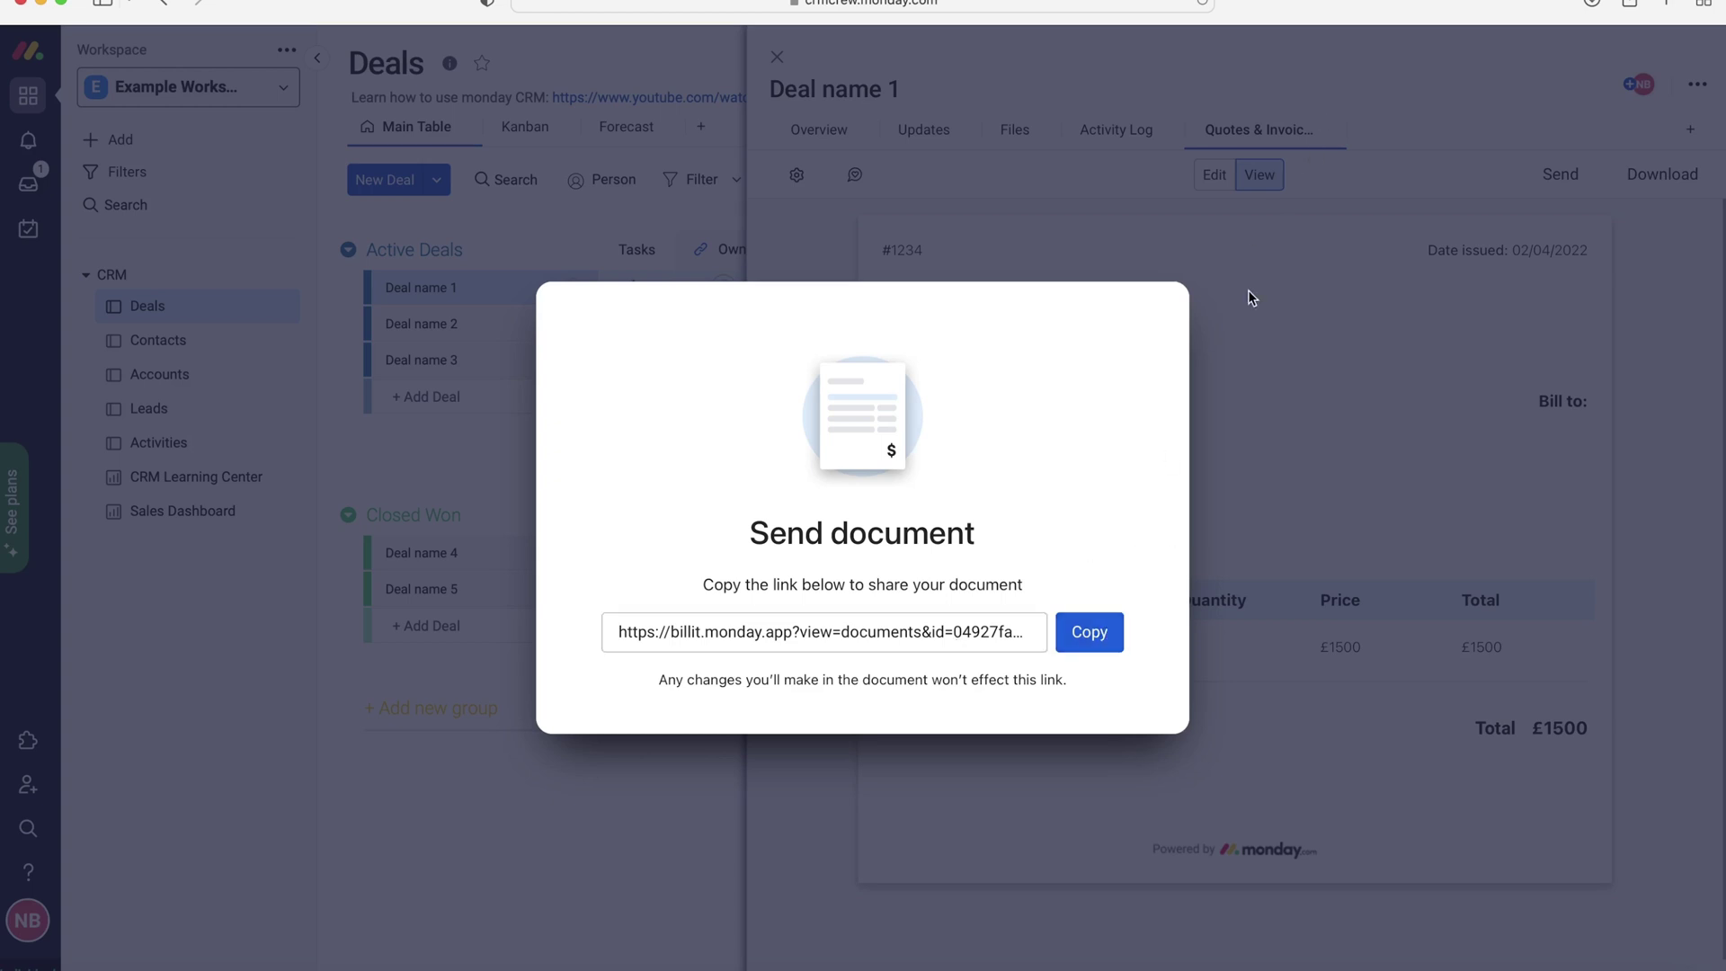
pyautogui.click(1359, 306)
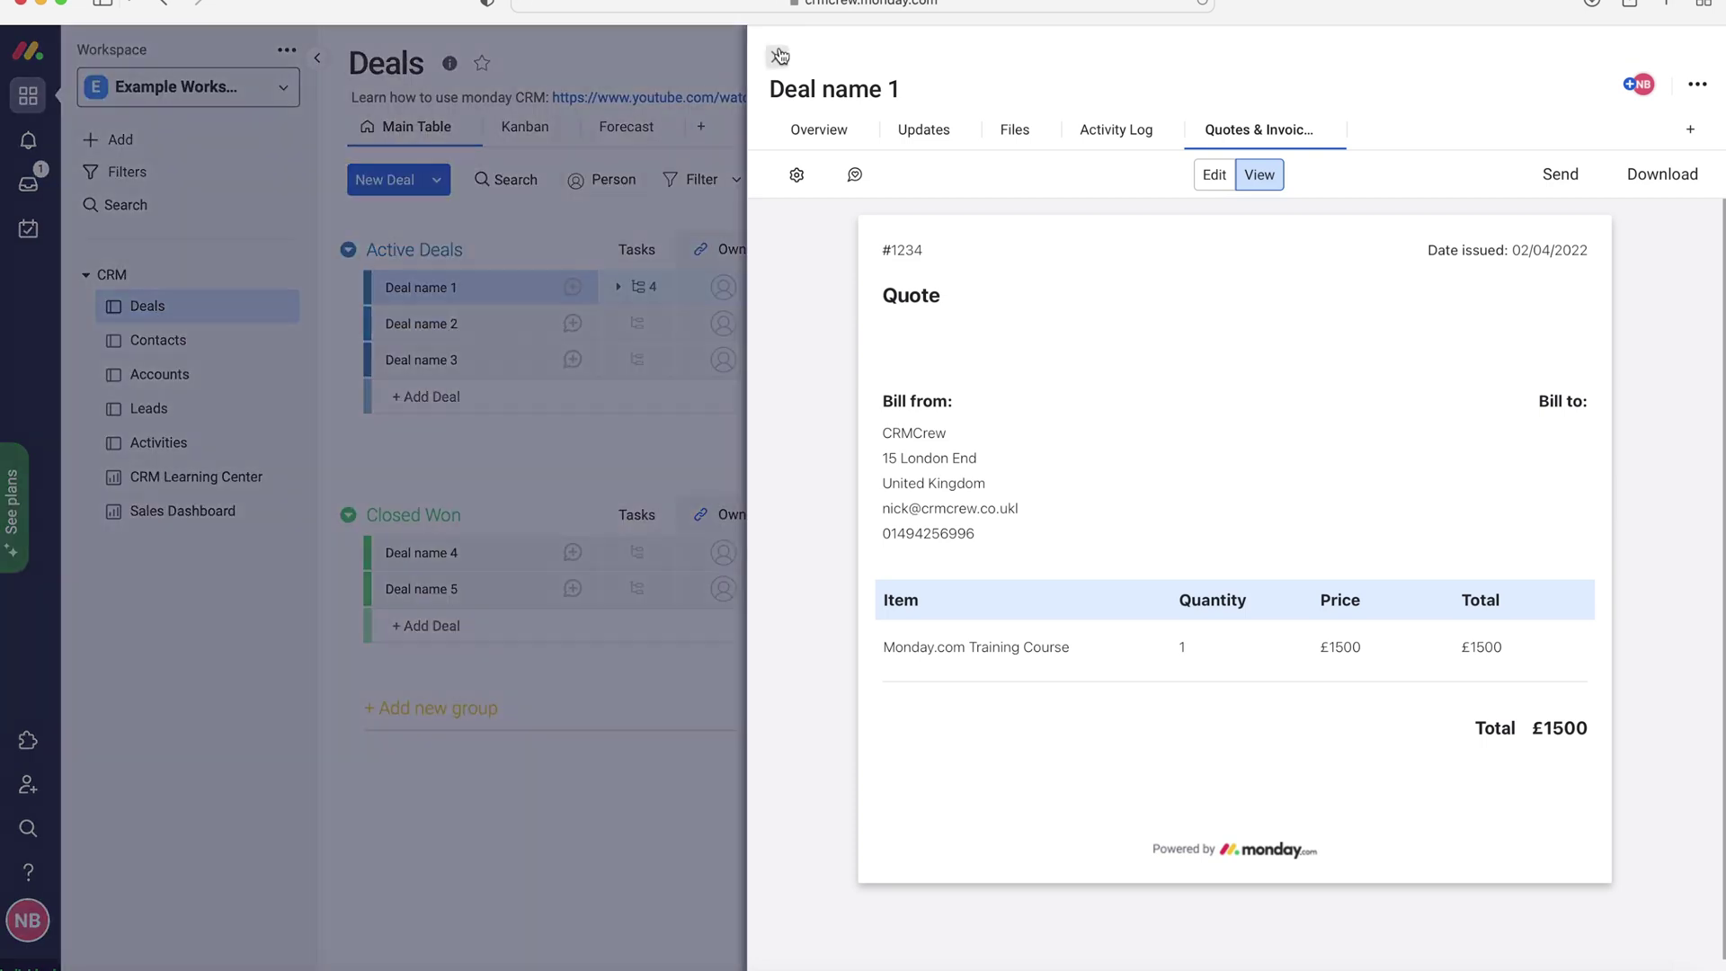
pyautogui.click(779, 56)
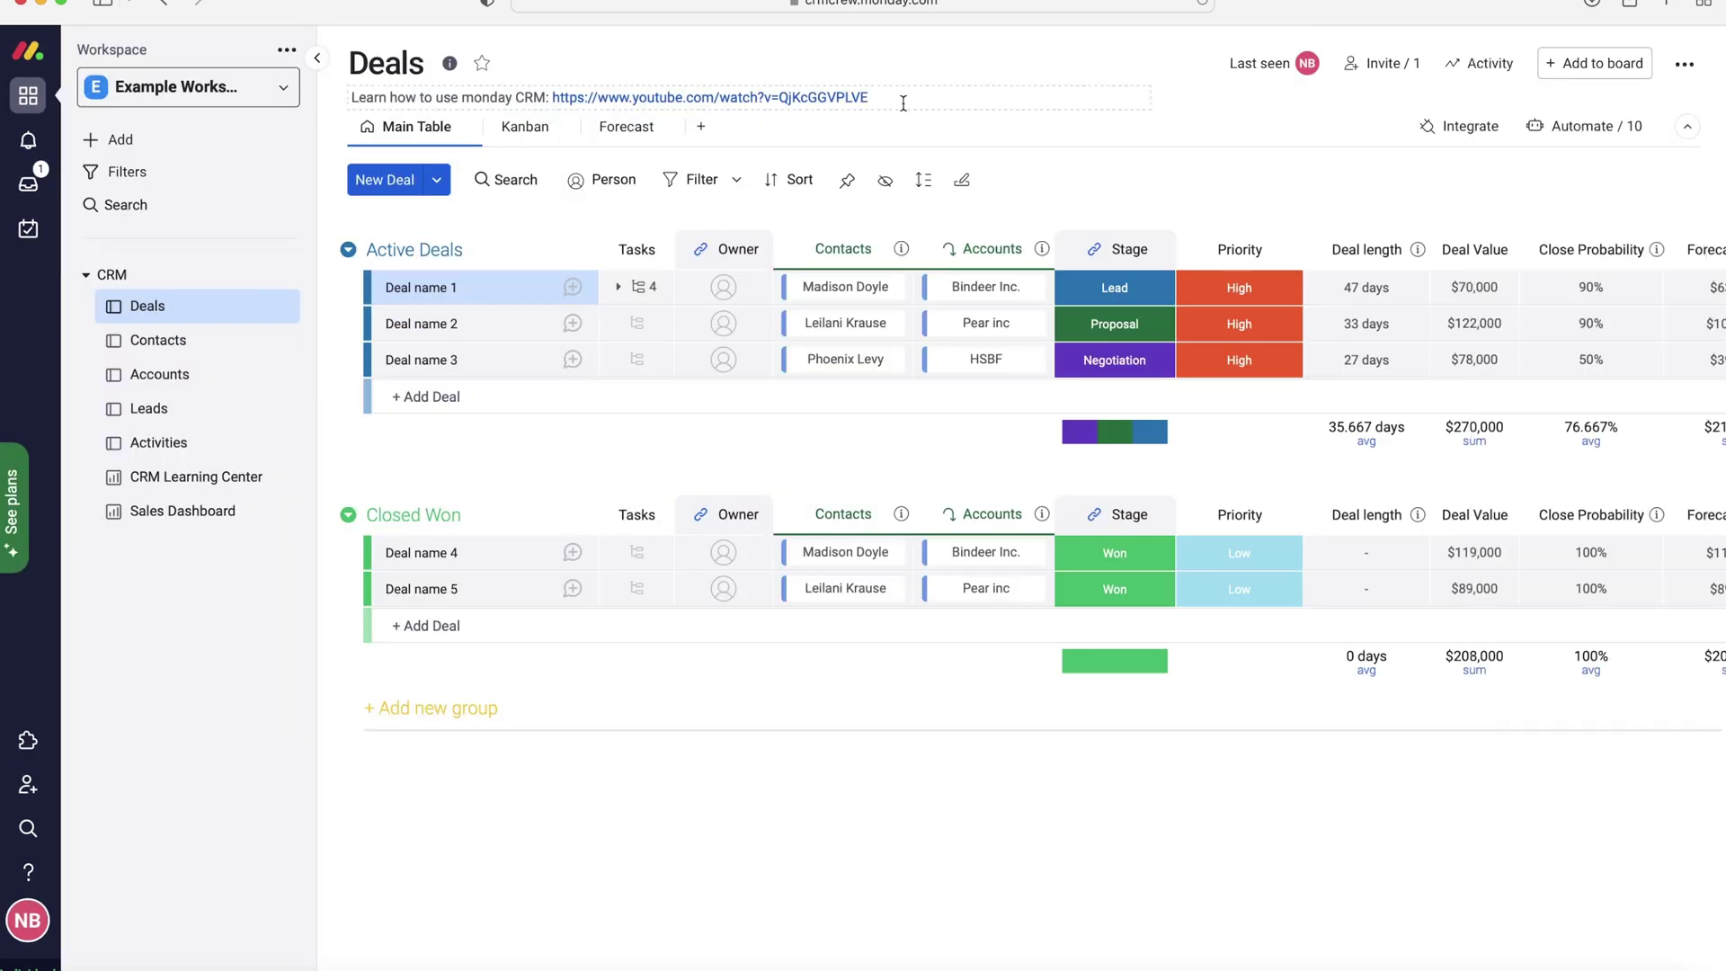
pyautogui.click(531, 295)
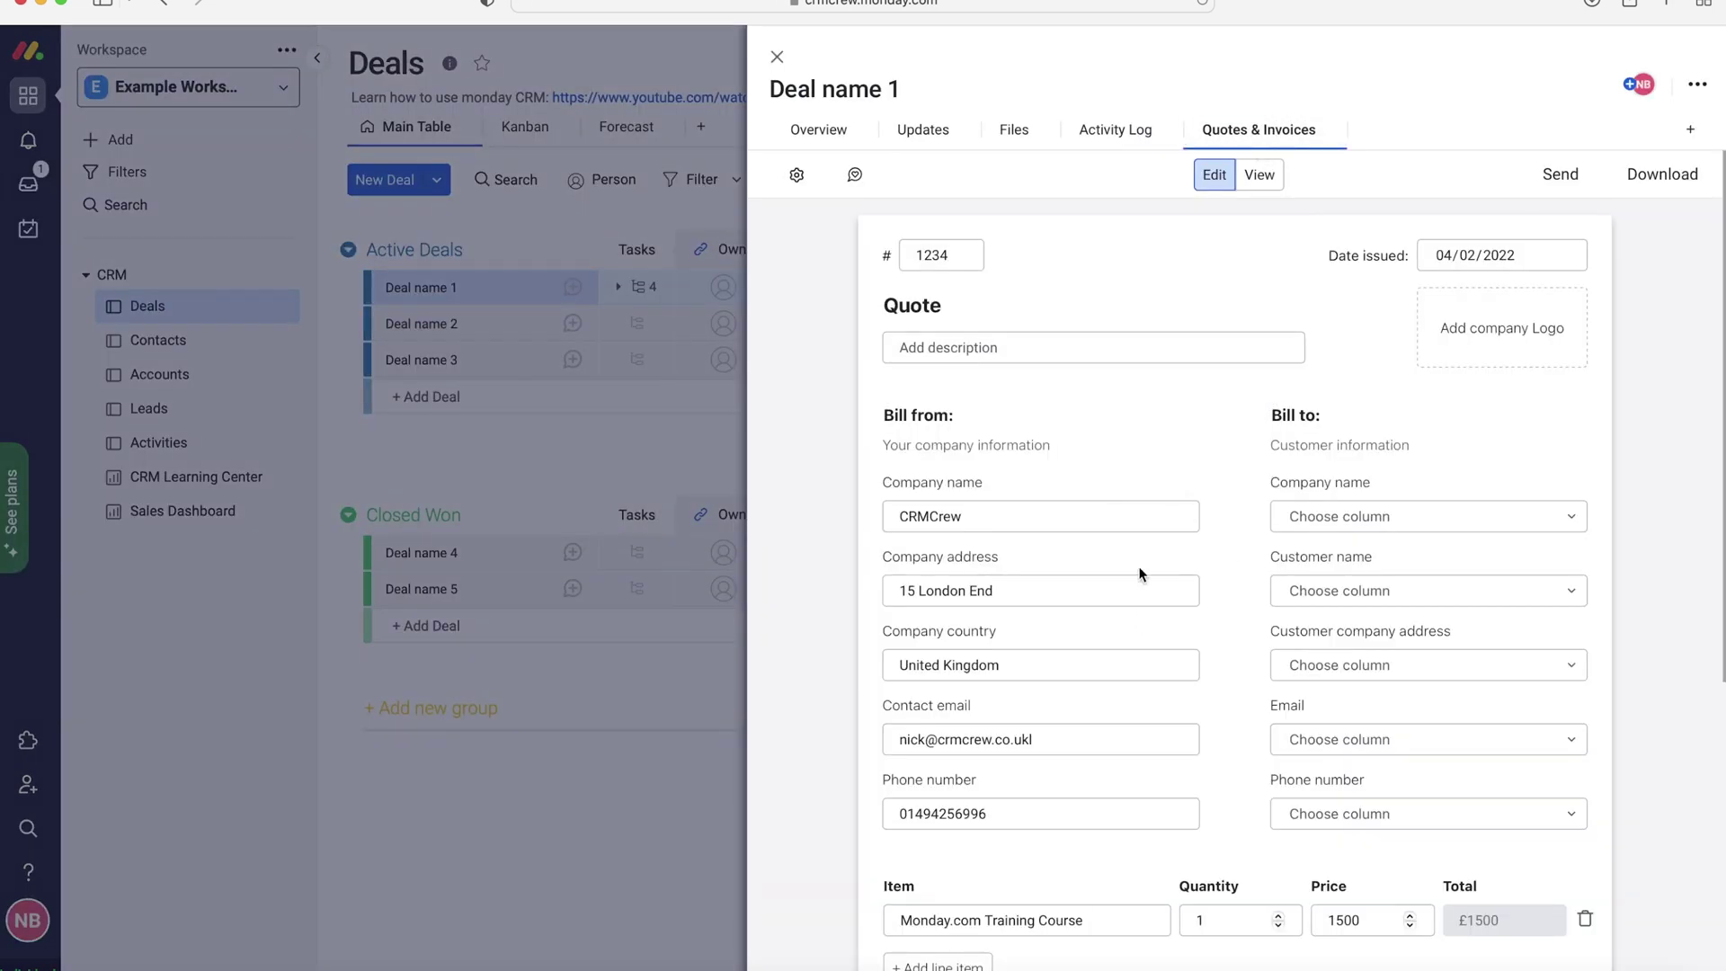
pyautogui.scroll(-2, 1160, 575)
pyautogui.scroll(-2, 1174, 579)
pyautogui.scroll(4, 1205, 378)
pyautogui.click(1259, 175)
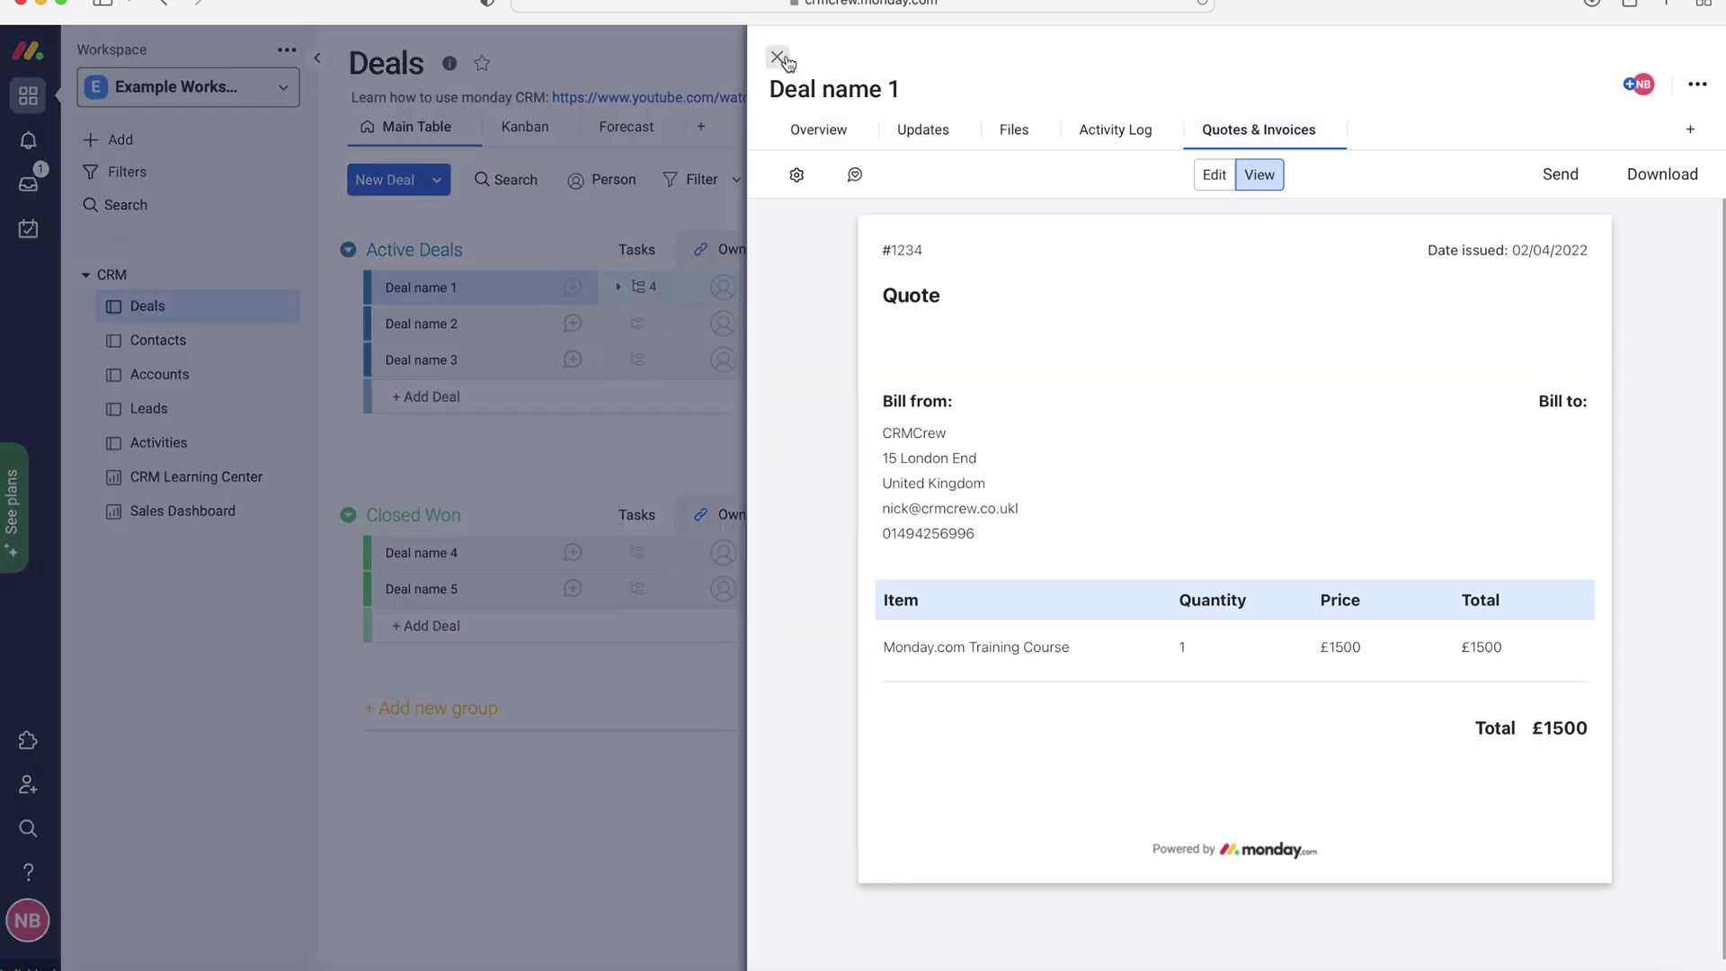
pyautogui.click(777, 57)
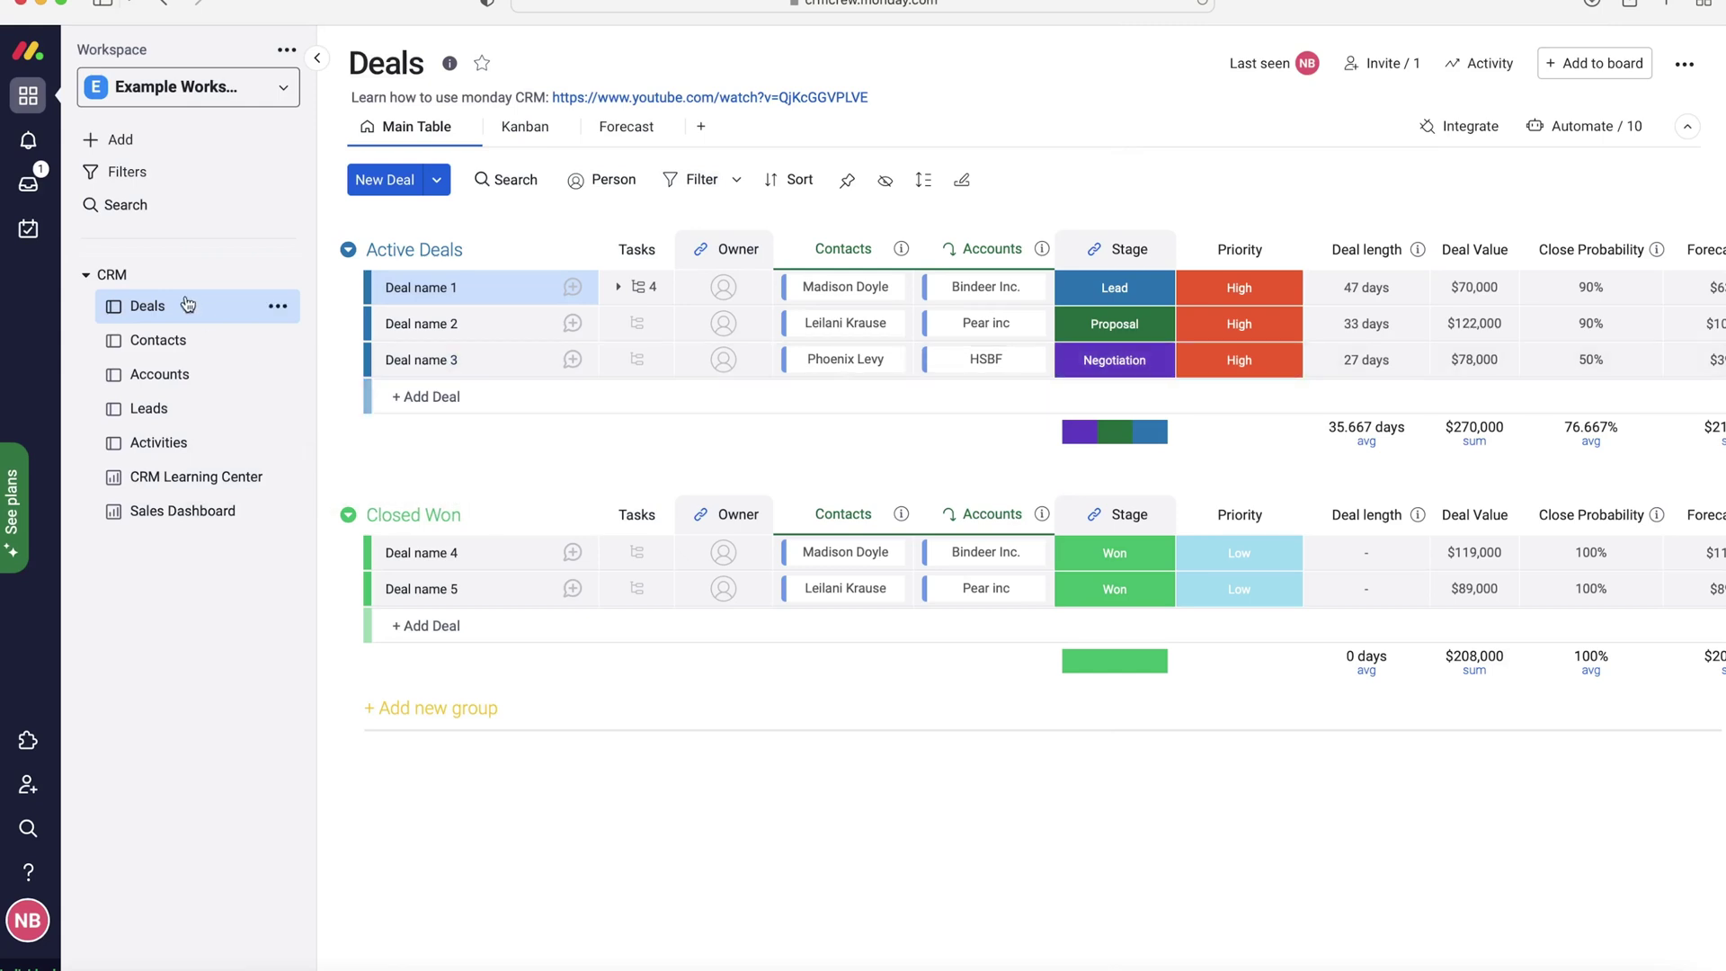
# Step: Go to the Activities board and open the 'This is an activity' item
pyautogui.click(175, 443)
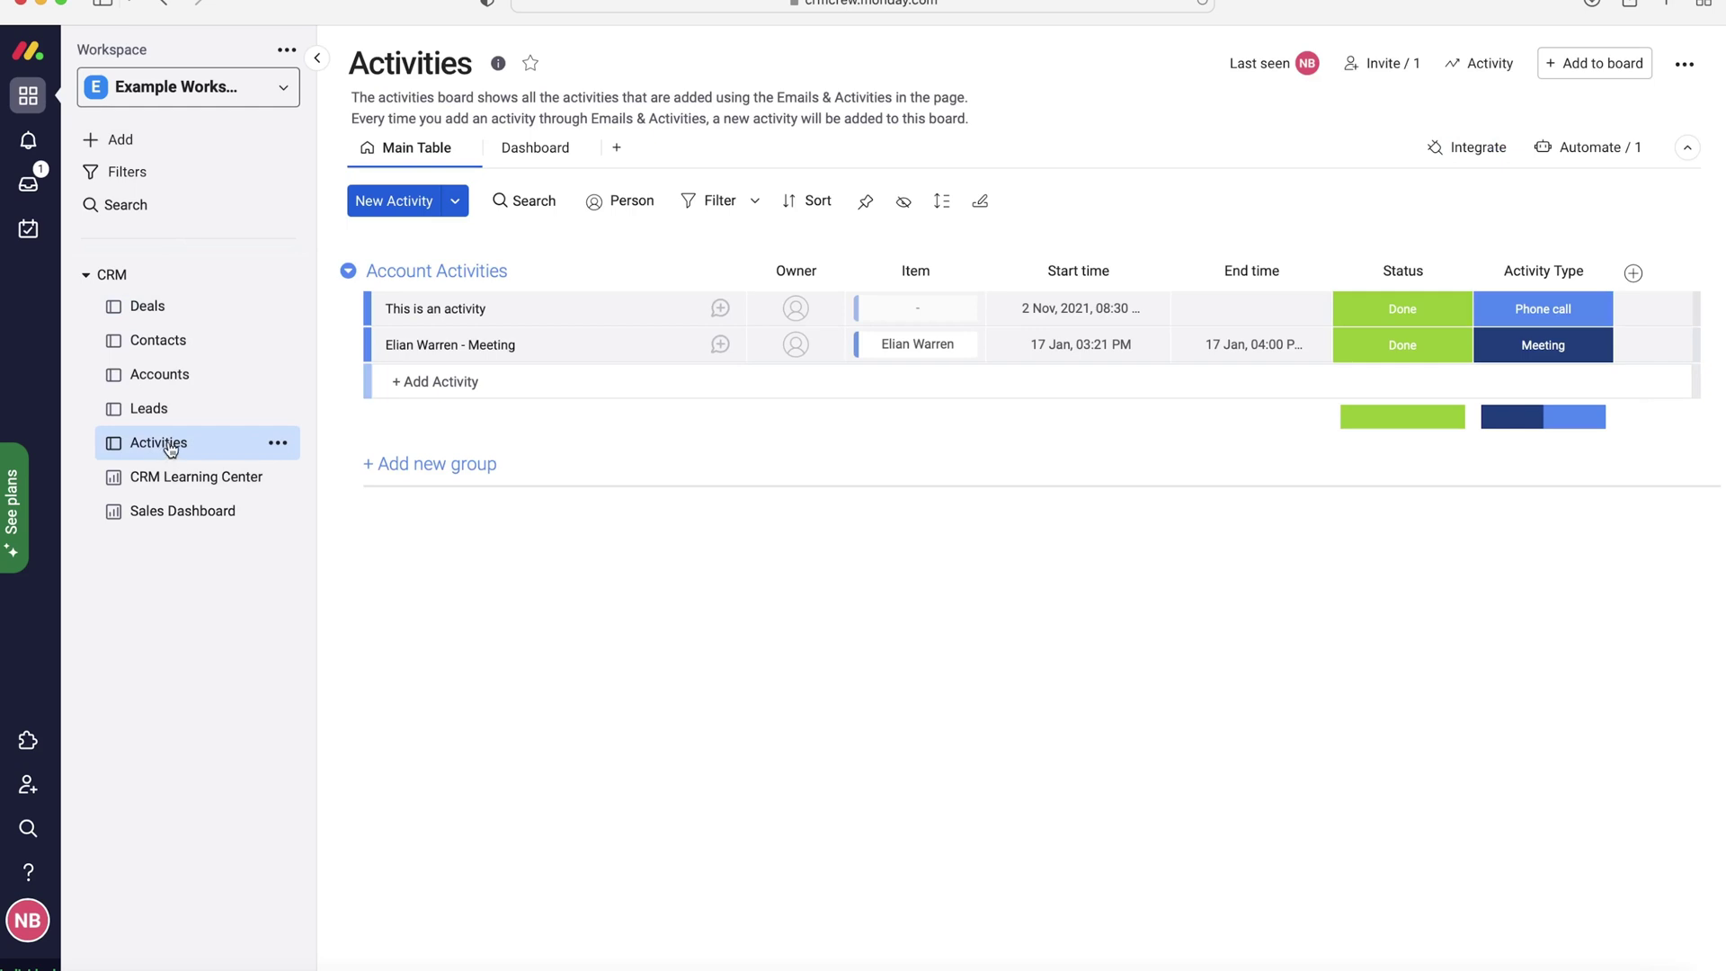
pyautogui.click(602, 311)
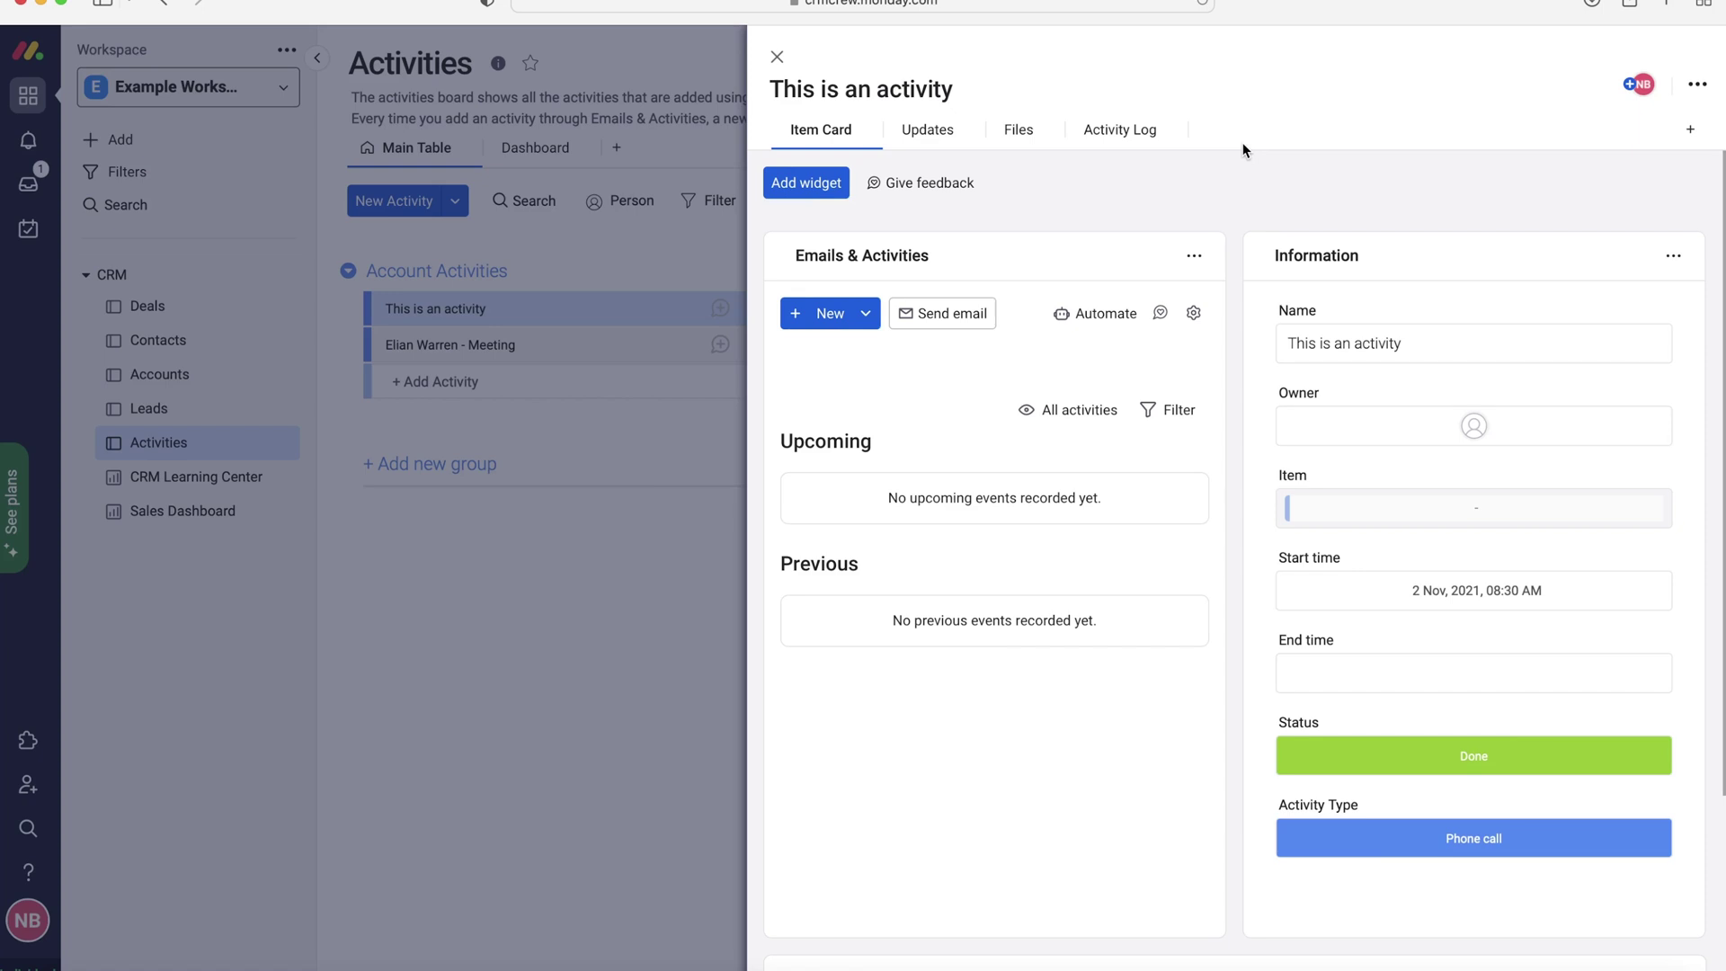
# Step: Search 'quotes' in Item Views Center and add the Quotes & Invoices view to the board
pyautogui.click(1689, 130)
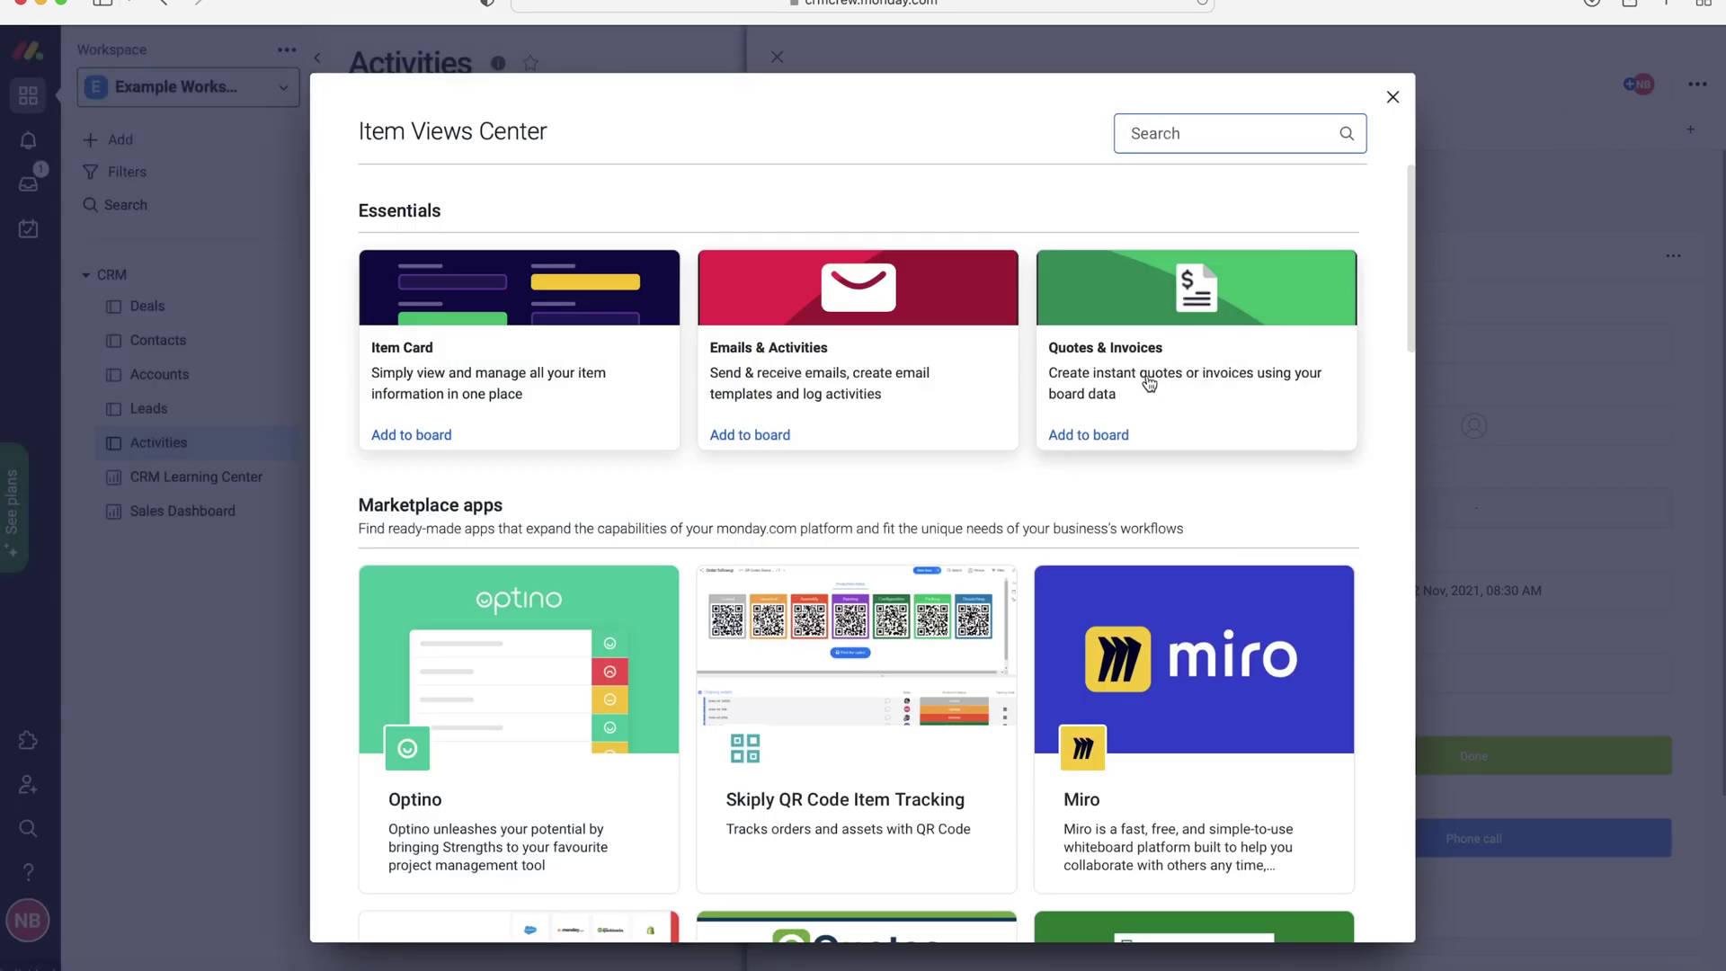
pyautogui.write('quotes')
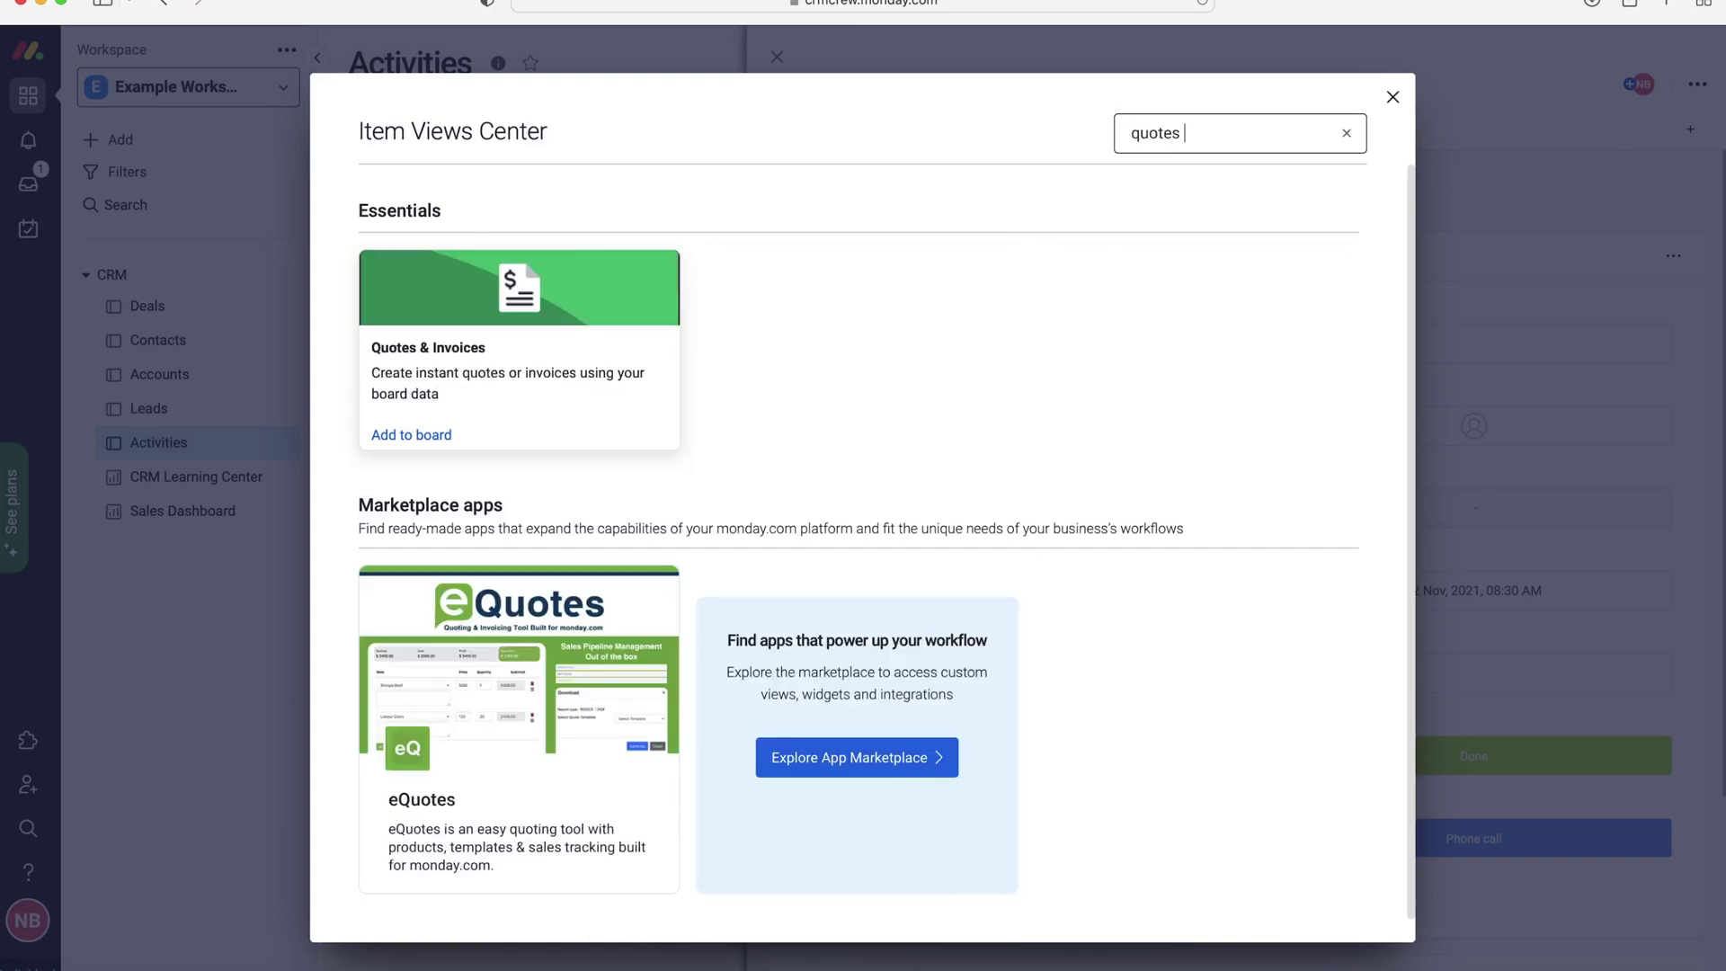
pyautogui.click(424, 436)
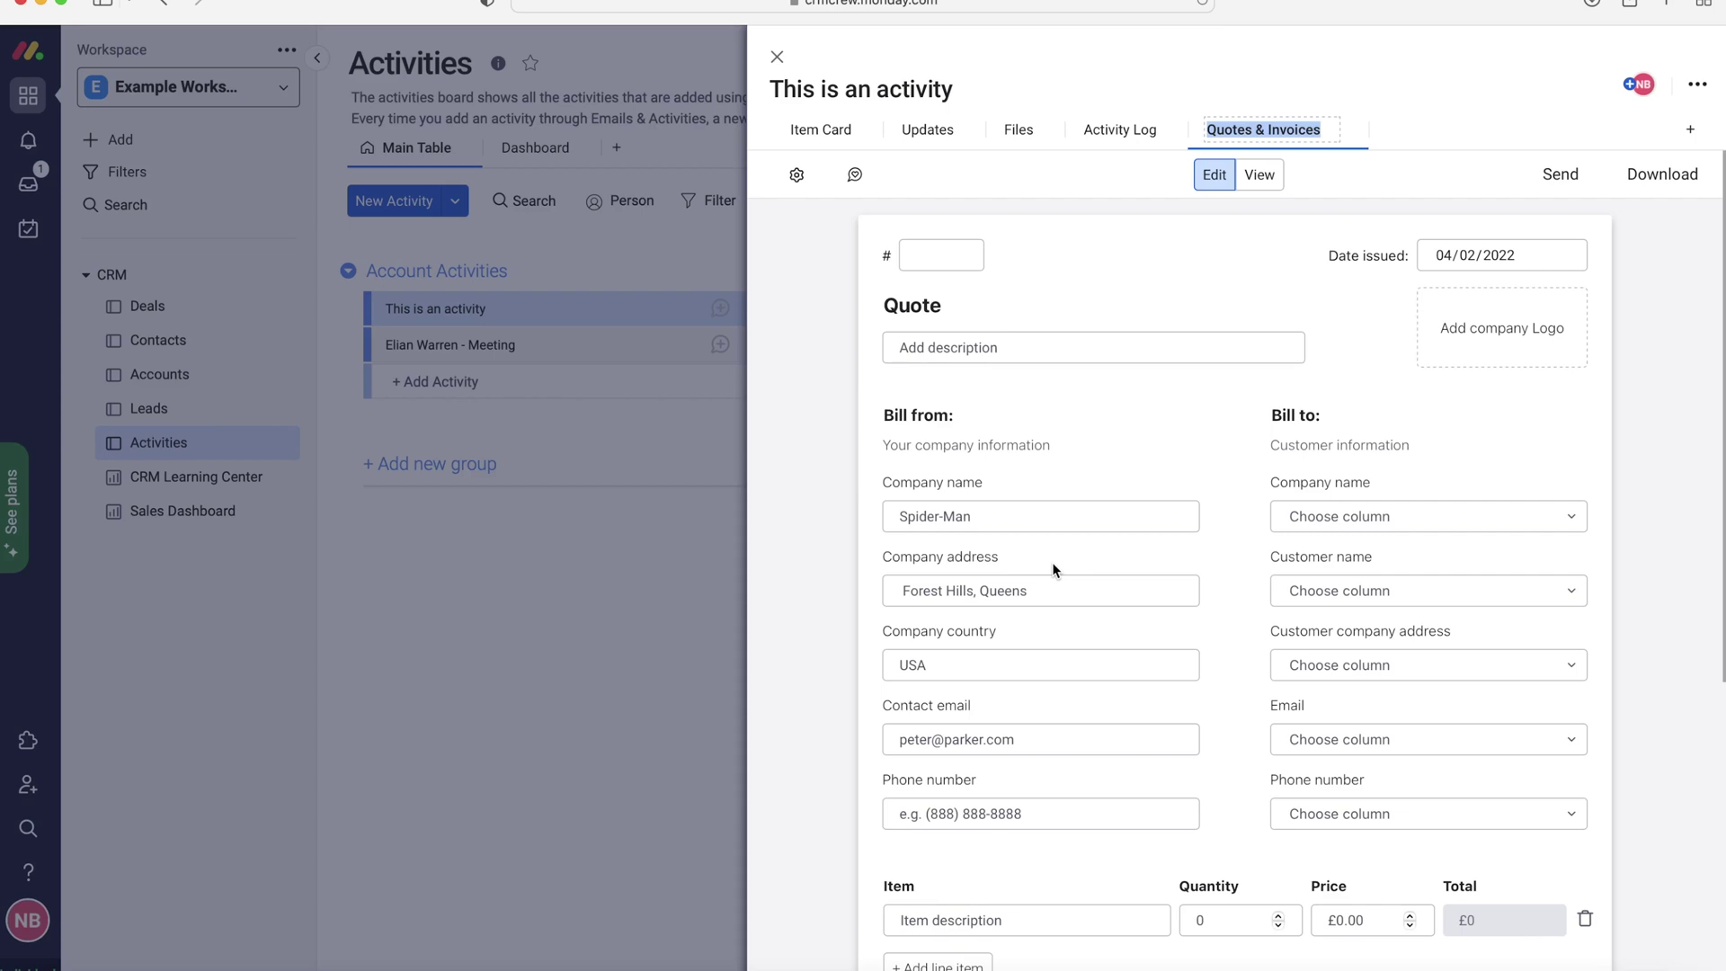
# Step: Close the 'This is an activity' item panel to return to the Activities table
pyautogui.click(777, 57)
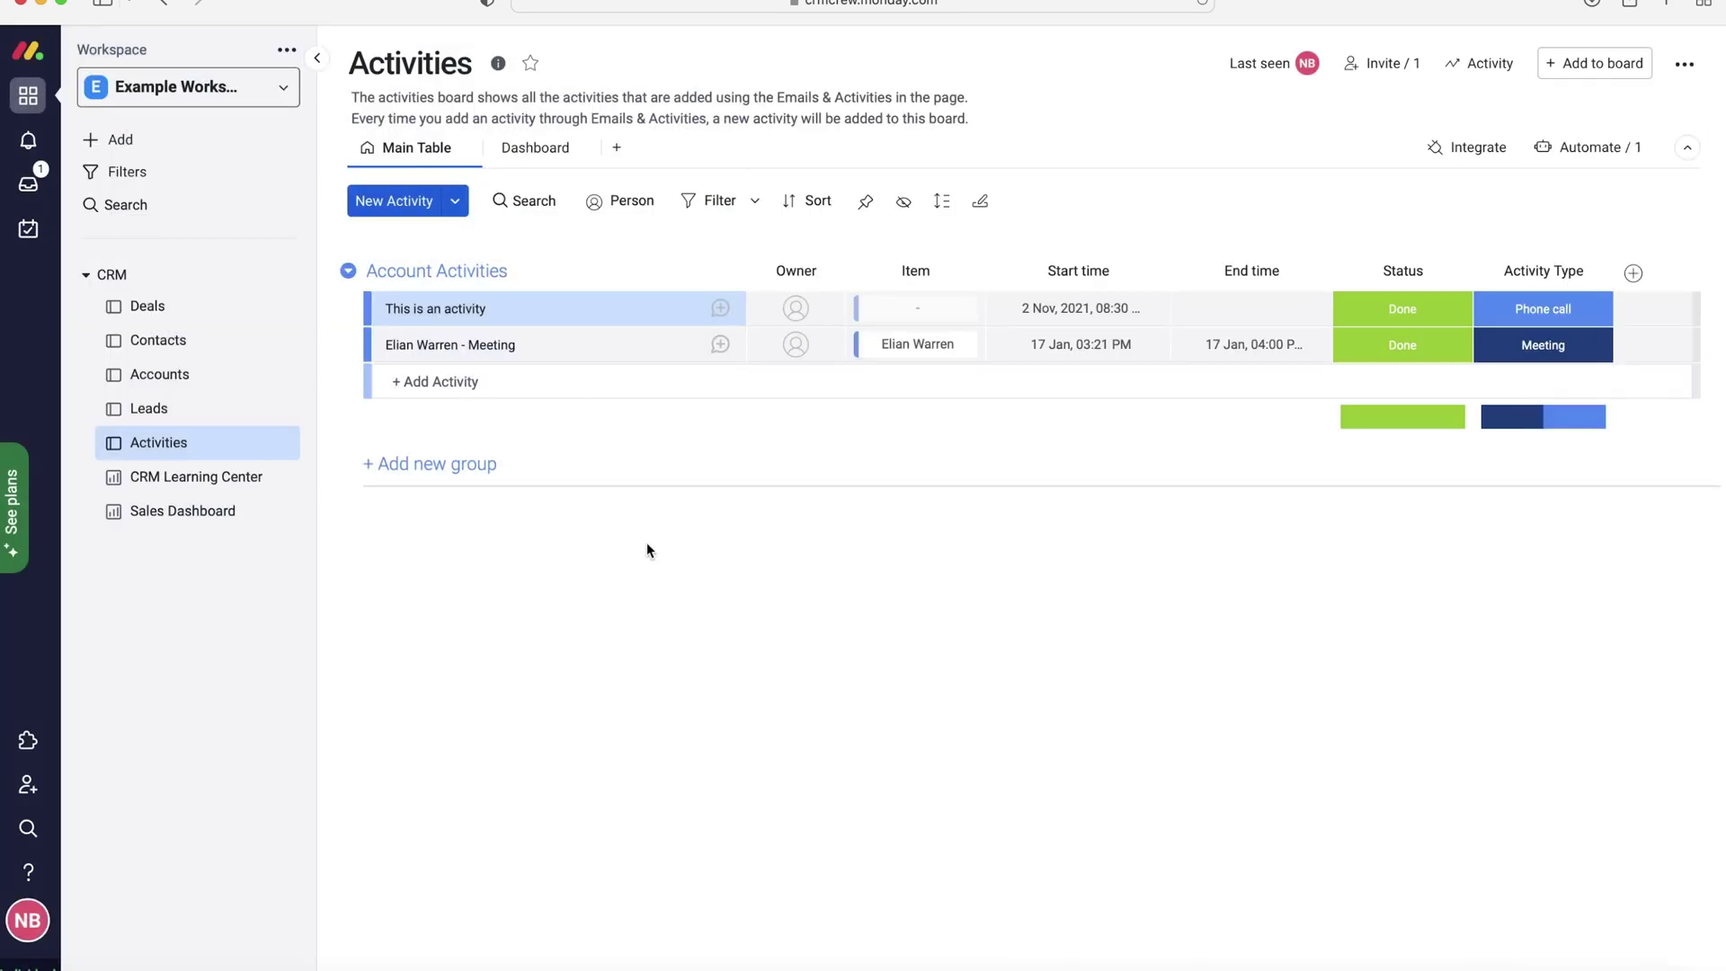